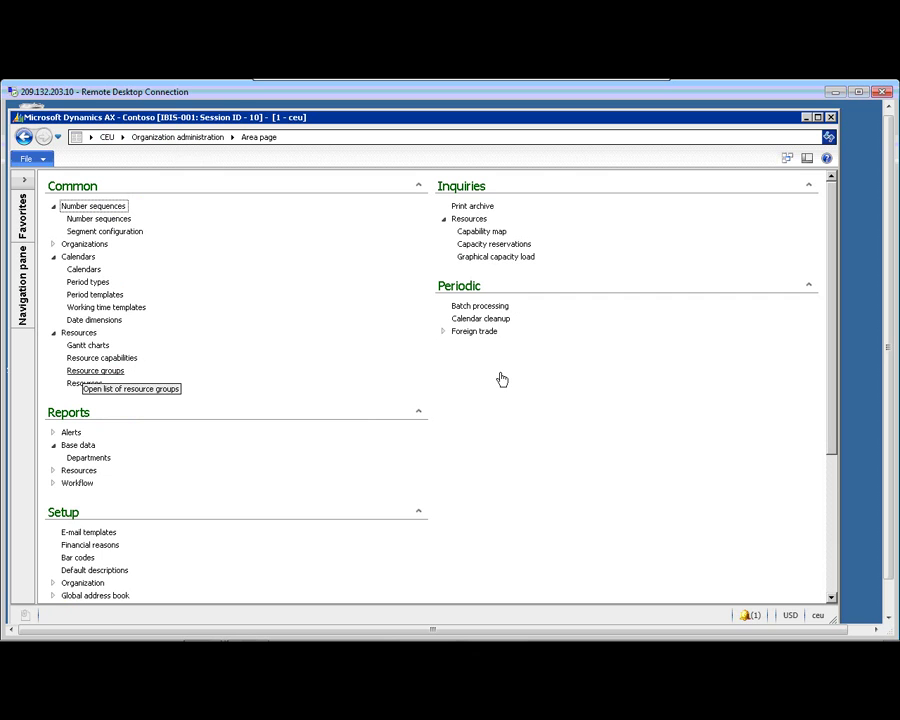
Open the resources list and review the capabilities and resource group assignments of resource 00101, Speaker Assembly Team 1.
key("Return")
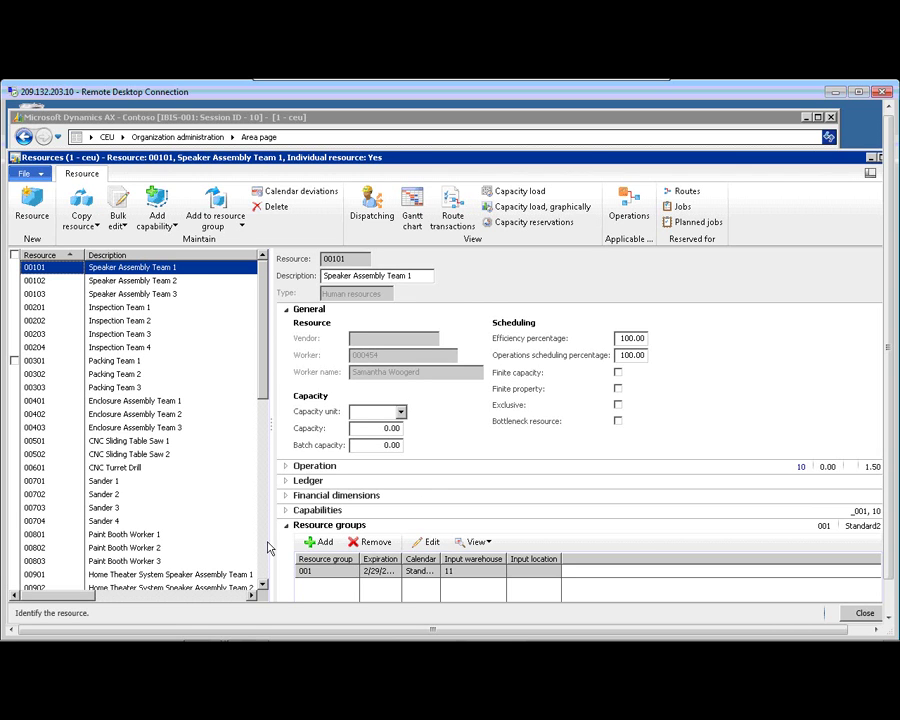
left_click(285, 512)
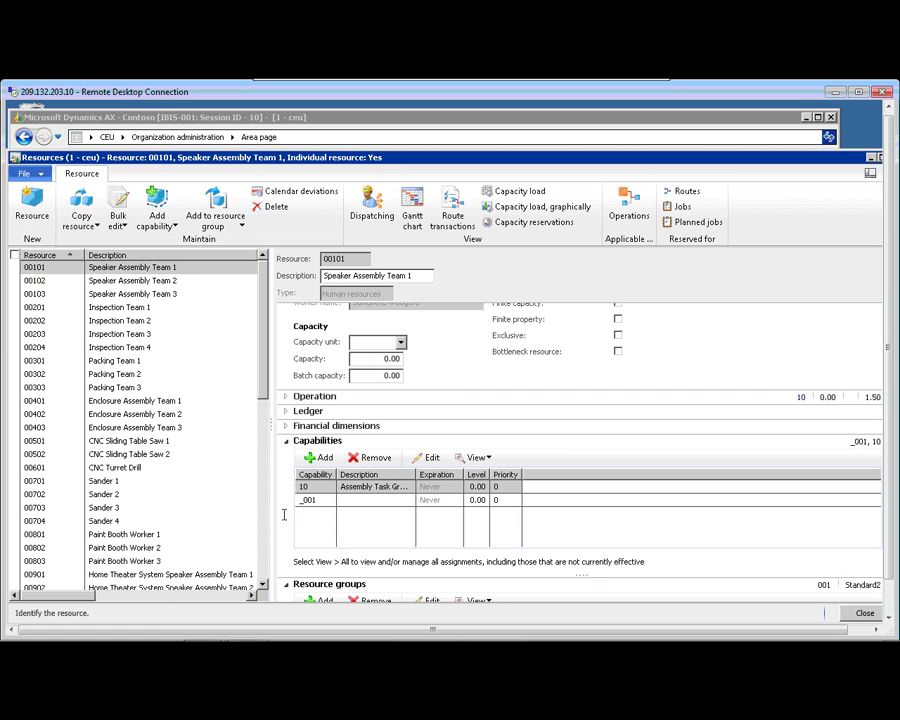
left_click(287, 443)
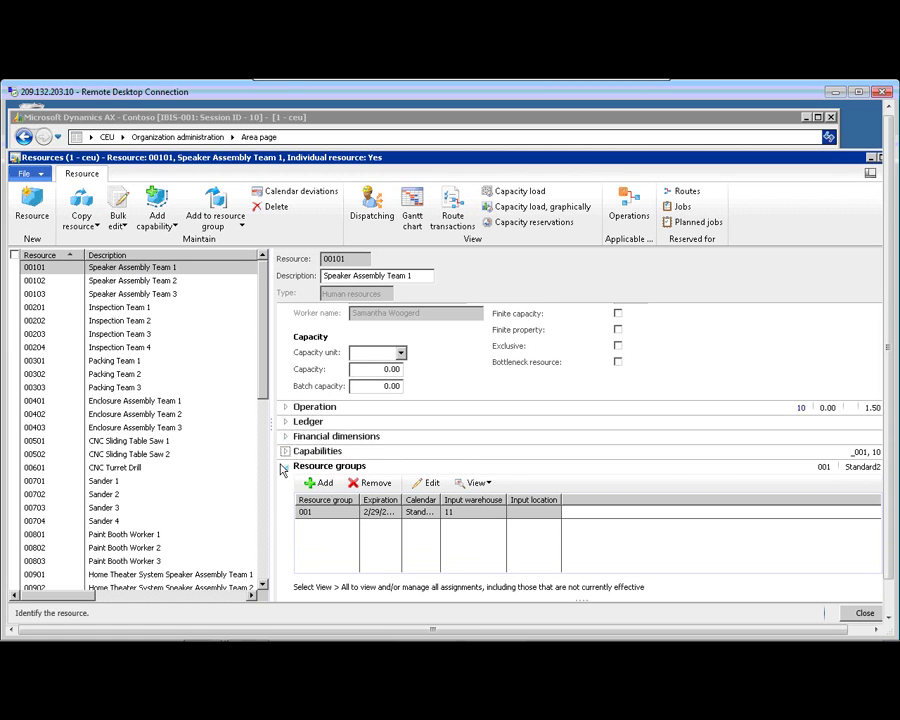
left_click(287, 468)
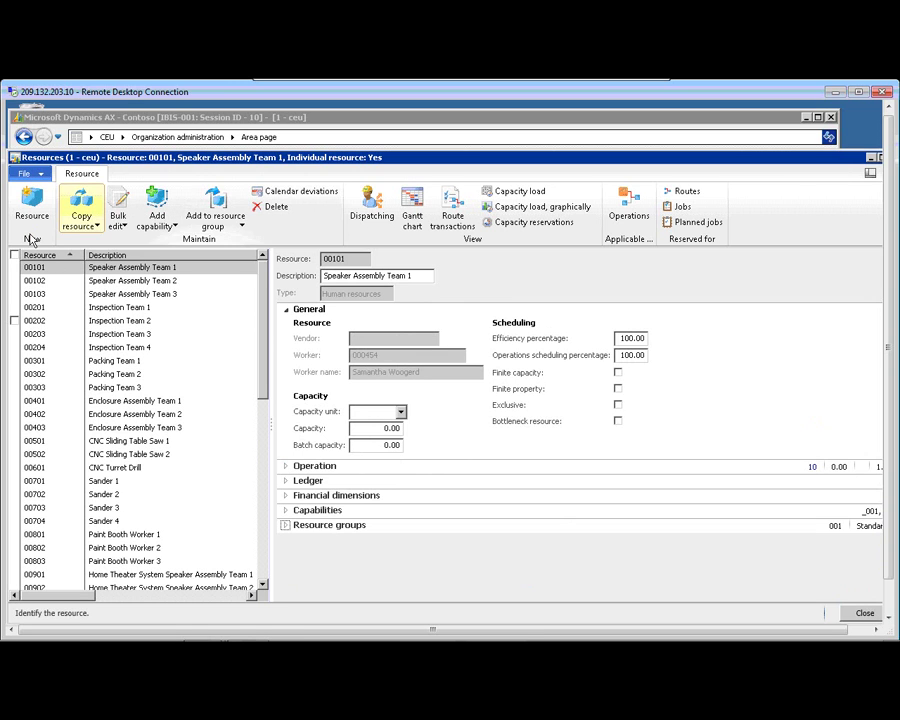
Review the capacity load of resource 00101 day by day from 1/25/2012 to 1/27/2012.
left_click(510, 191)
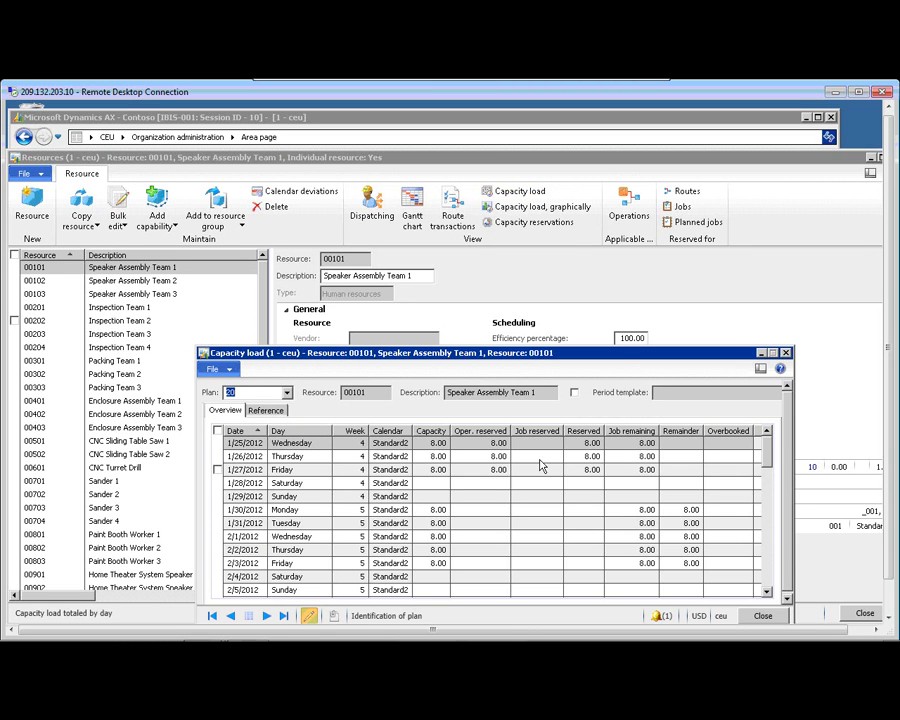
left_click(492, 456)
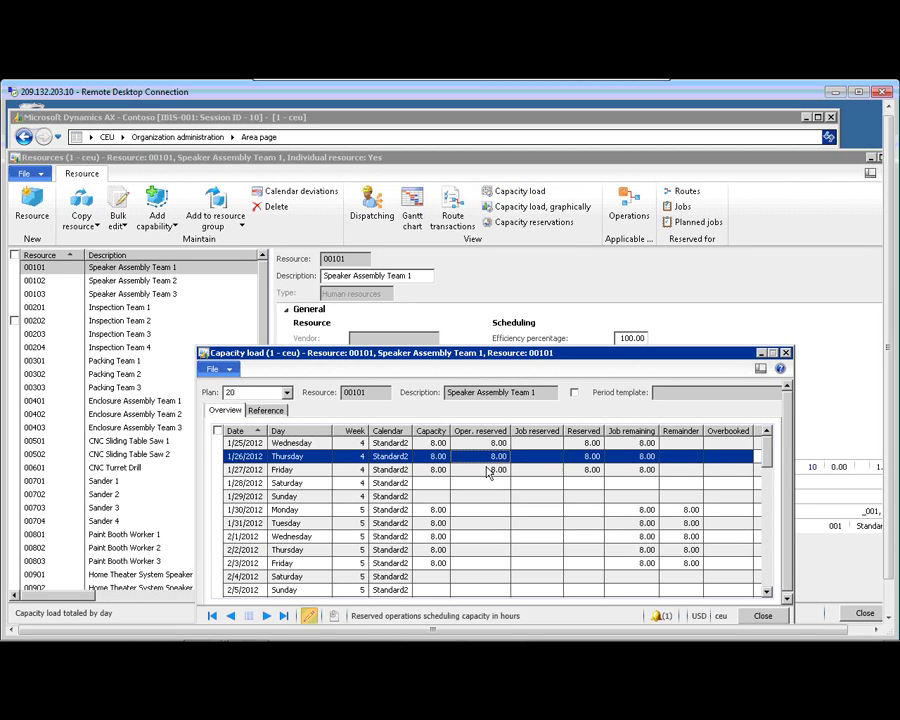
left_click(492, 469)
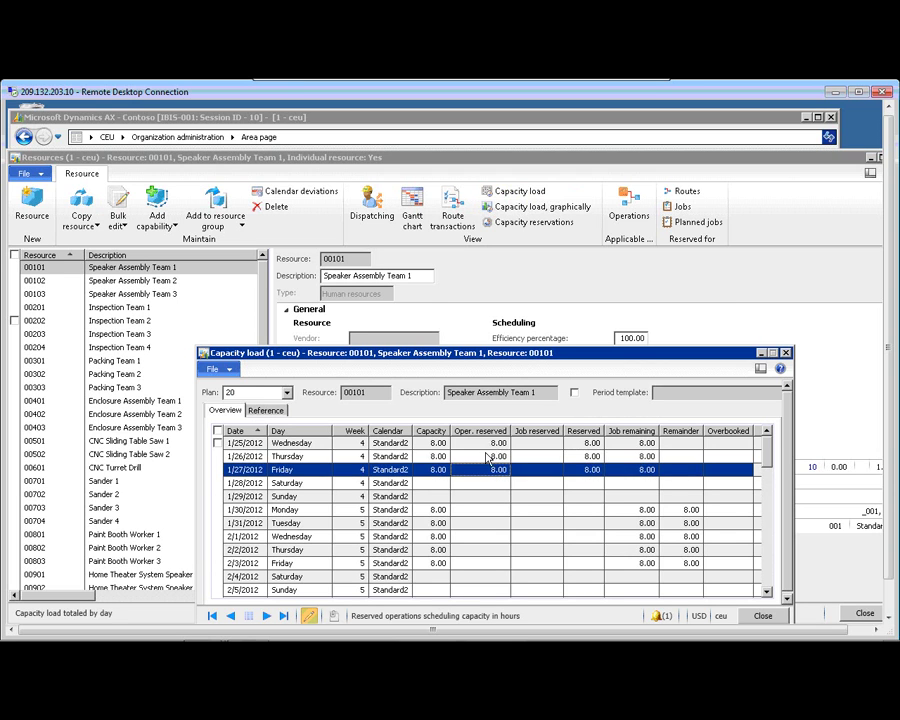
key("Up")
key("Up")
key("Down")
key("Down")
Check which references reserve the resource's capacity on 1/27/2012 and leave the capacity load and resources forms.
key("ctrl+Page_Down")
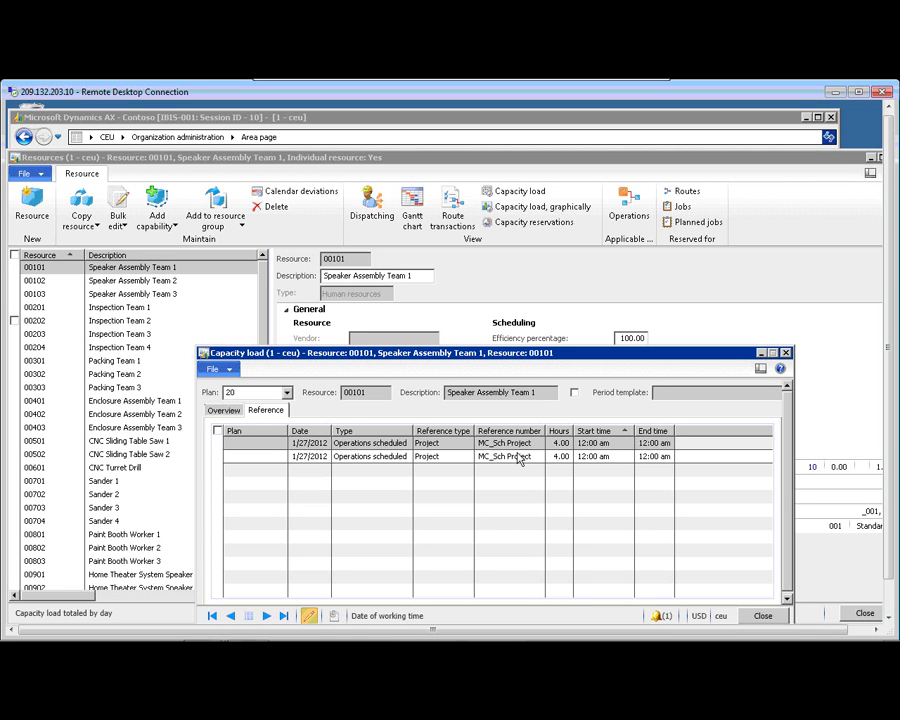
mouse_move(527, 450)
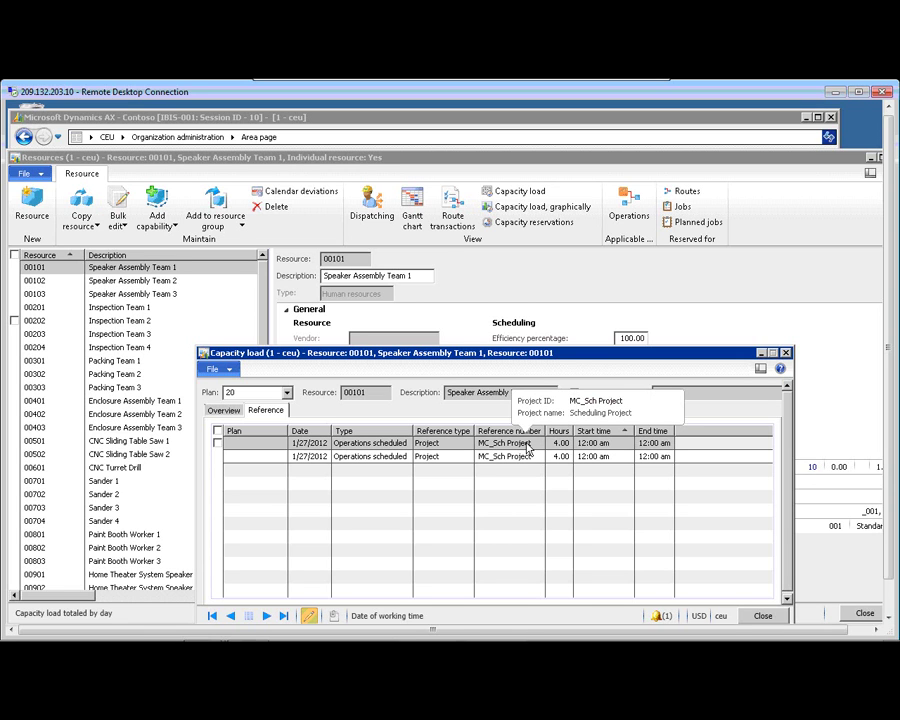
left_click(760, 617)
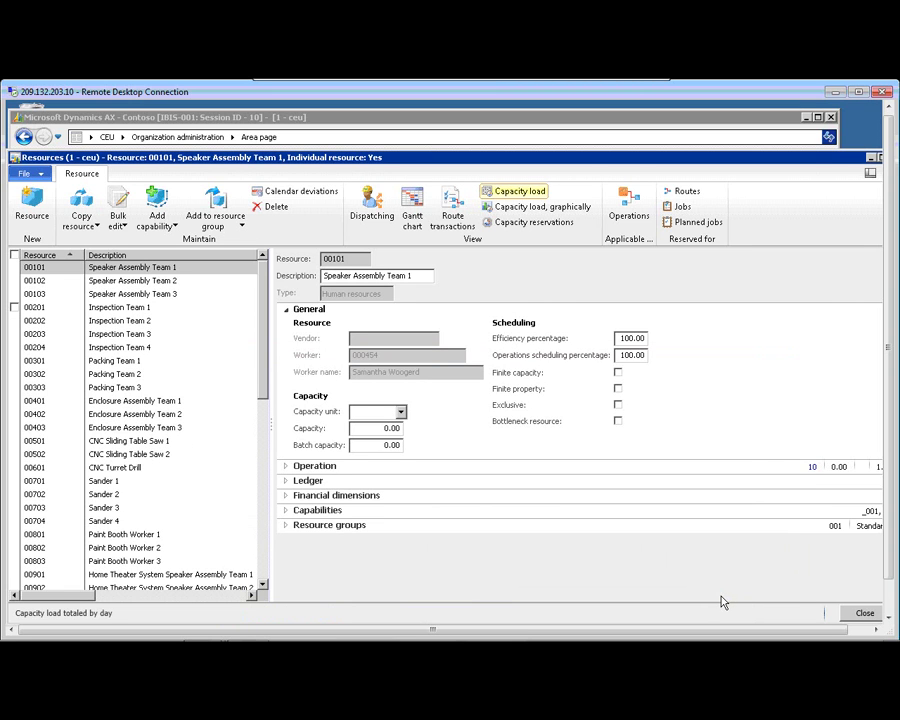
left_click(870, 157)
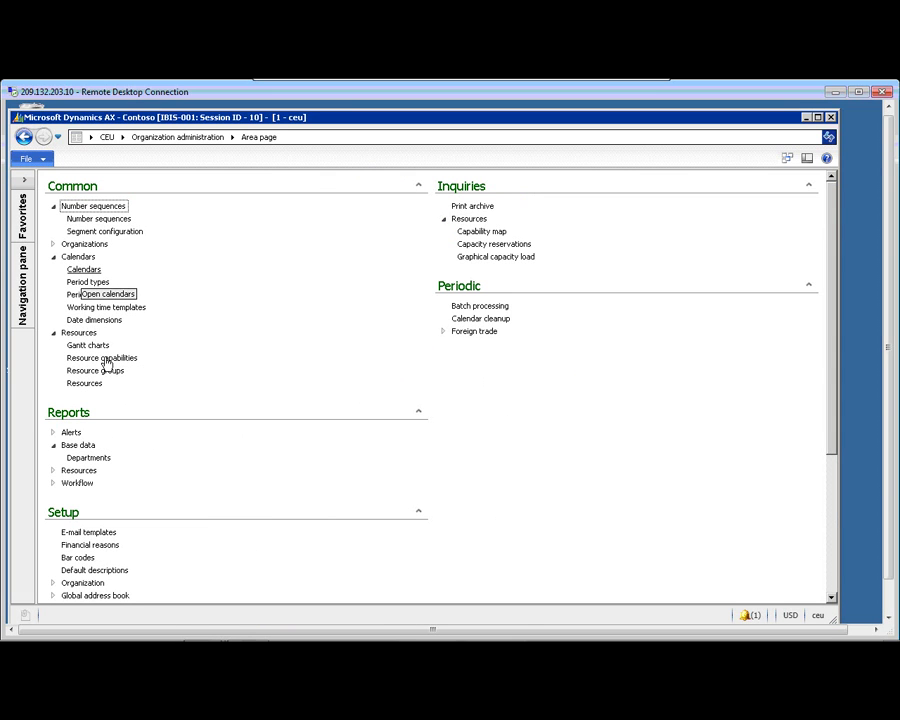
Open the working time calendars and inspect the working times of the Standard calendar.
left_click(83, 269)
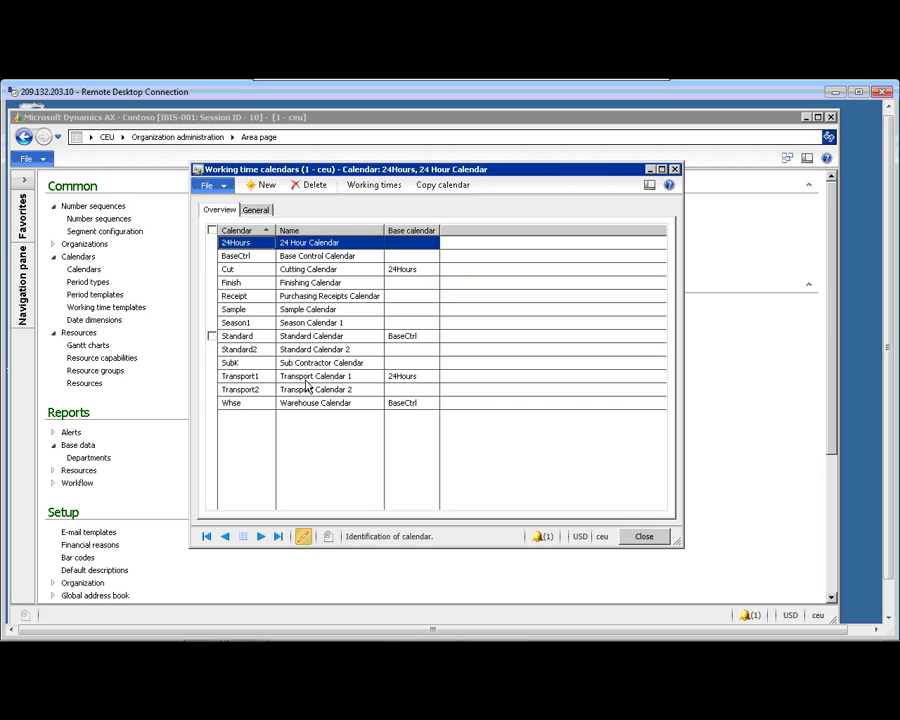
left_click(295, 337)
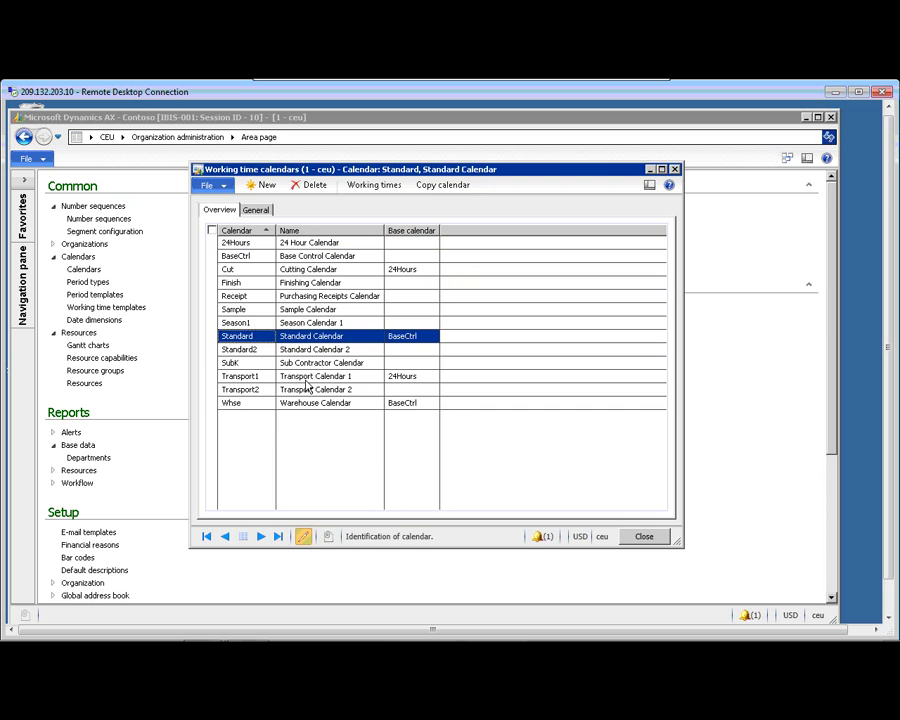
left_click(399, 187)
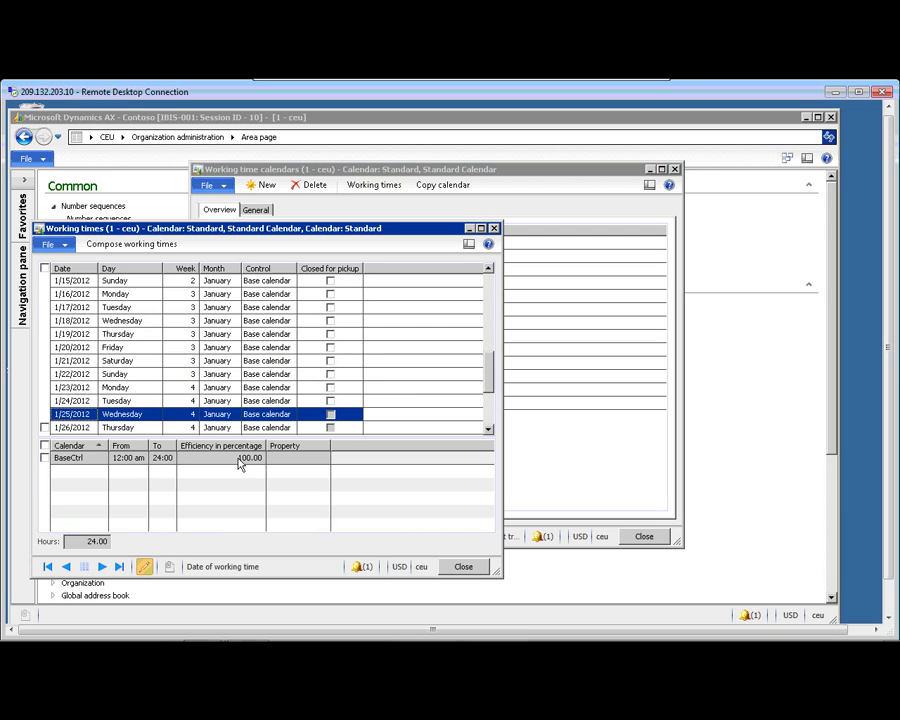
left_click(460, 566)
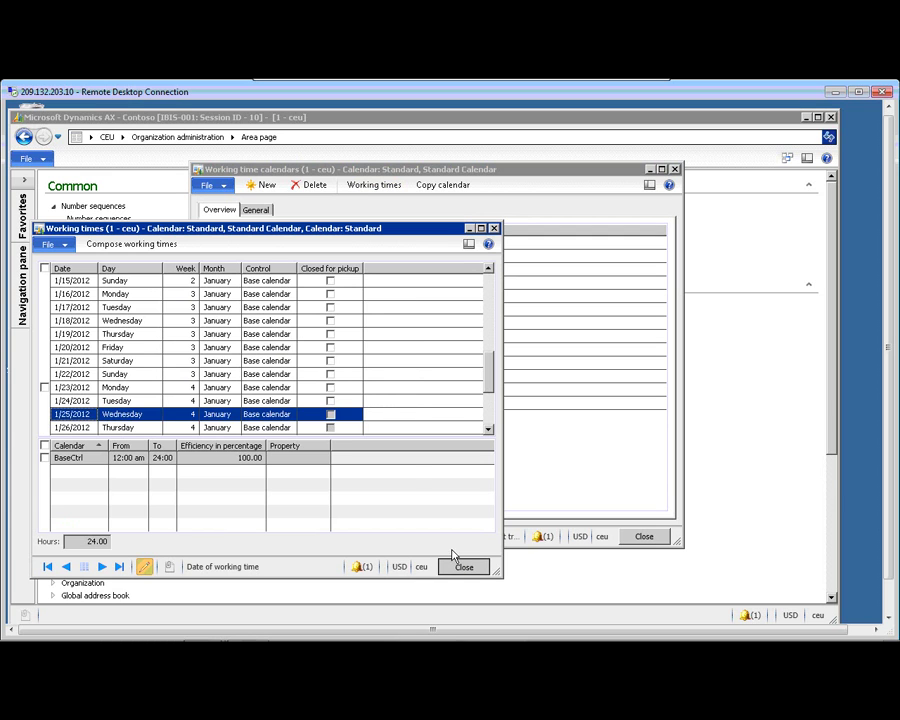
Inspect the working times of the Standard2 calendar and close the calendar forms.
left_click(331, 351)
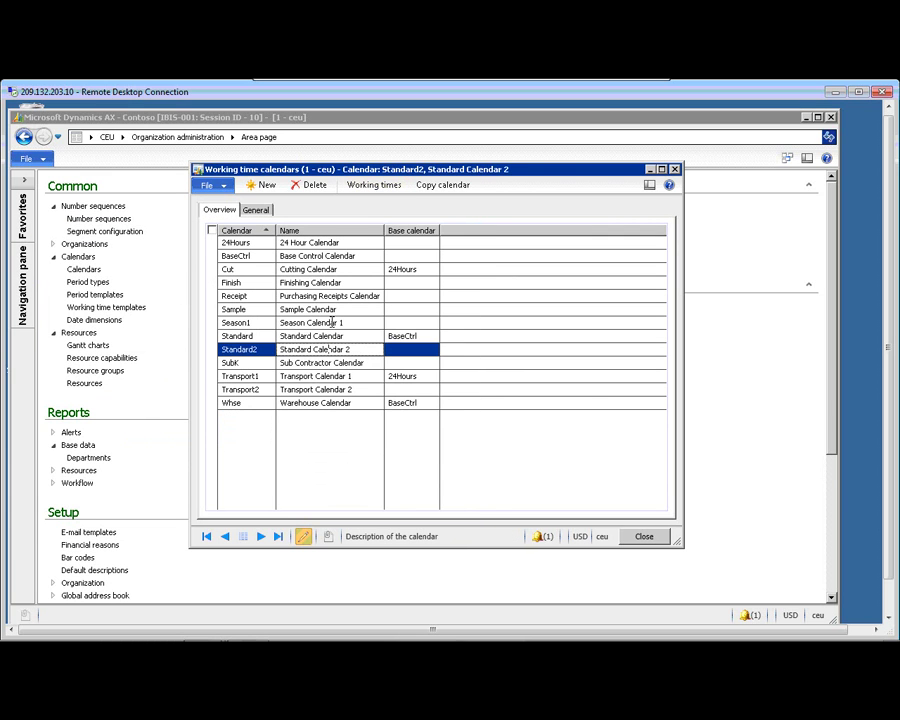
left_click(376, 187)
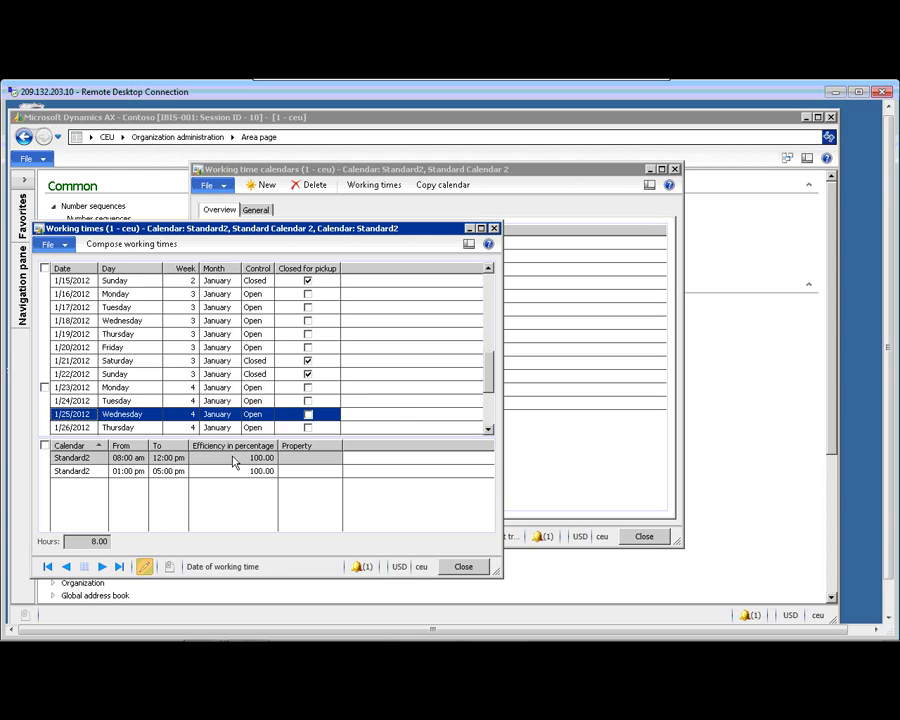
key("Escape")
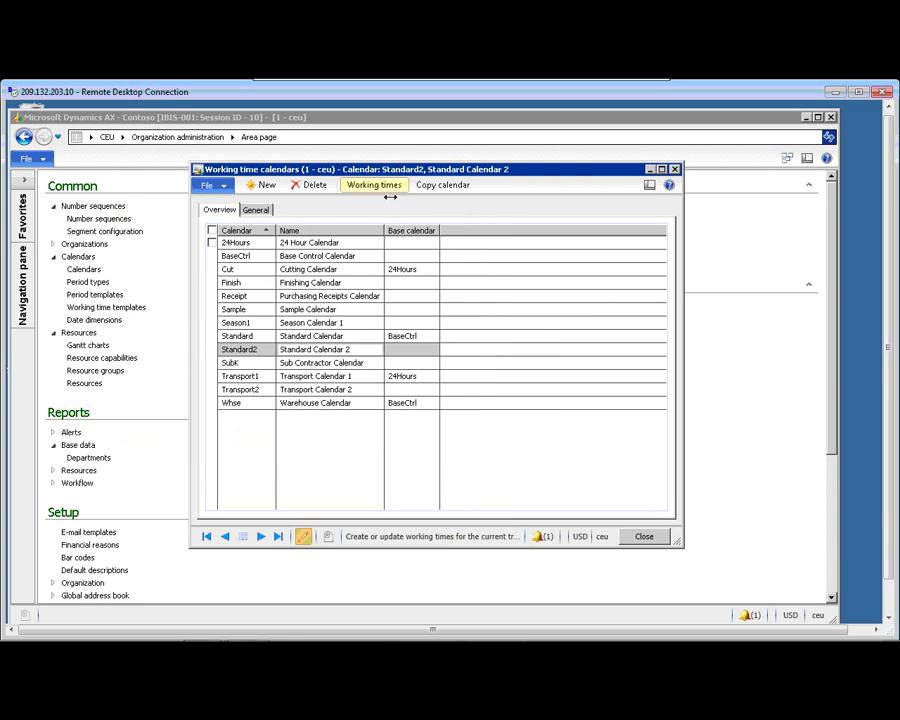
key("Escape")
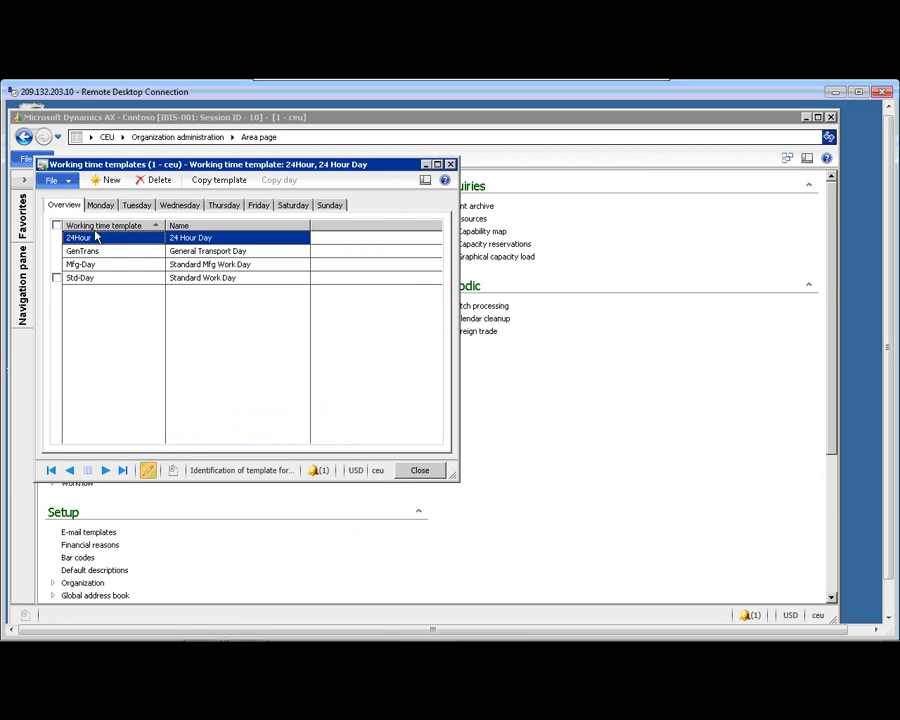
View the Monday working hours of the Std-Day working time template and close the form.
left_click(76, 279)
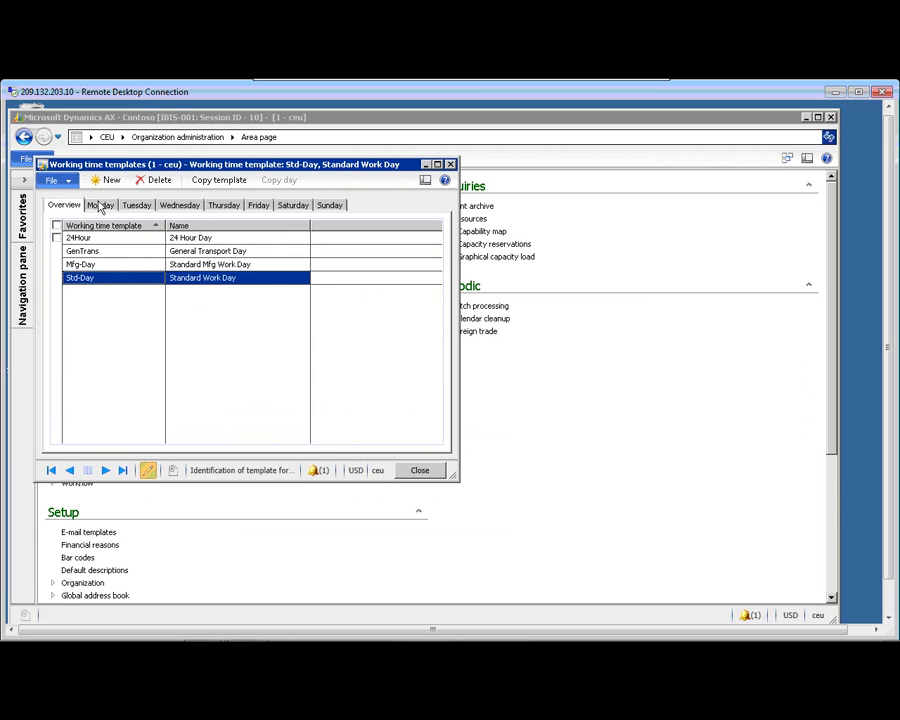
left_click(100, 205)
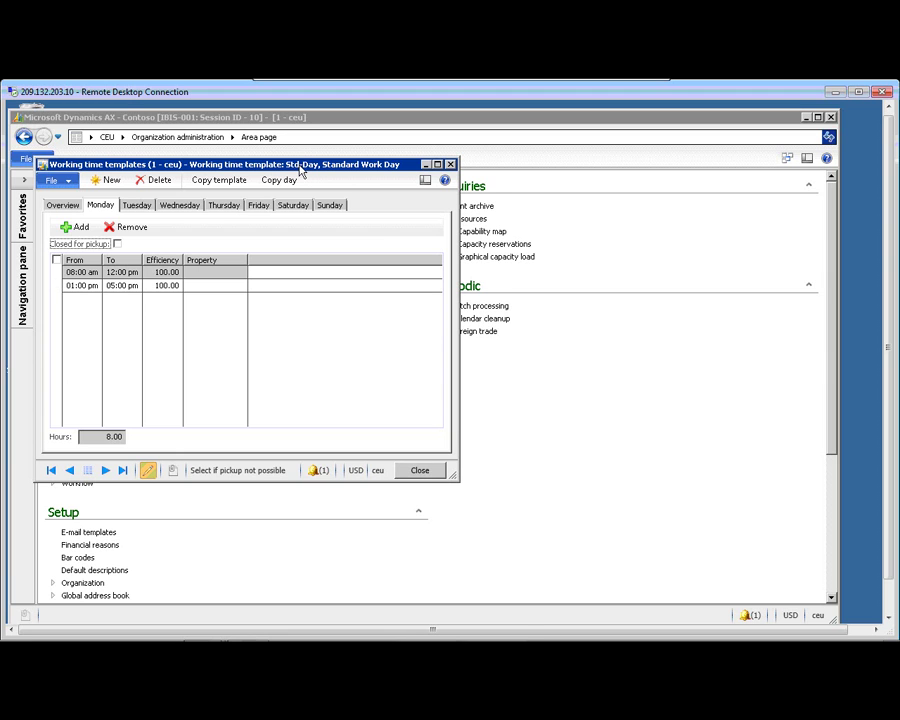
key("Escape")
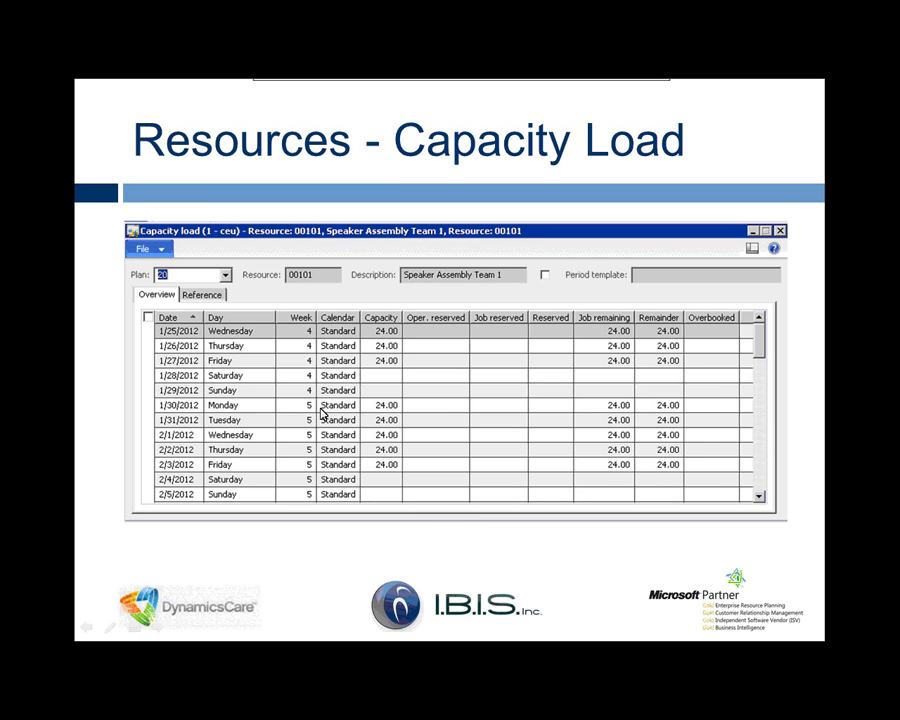
left_click(663, 335)
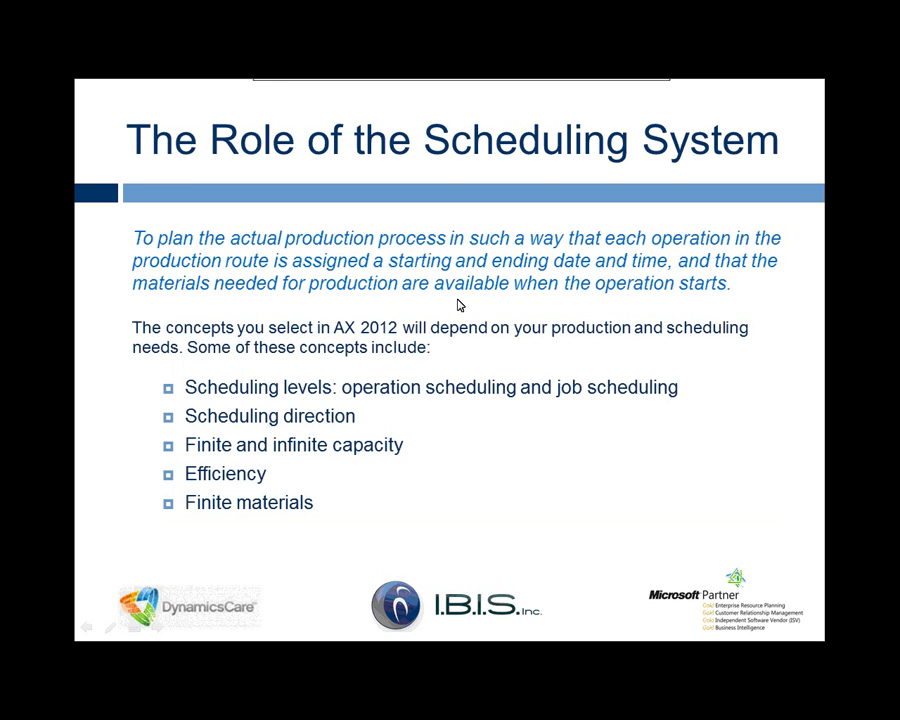
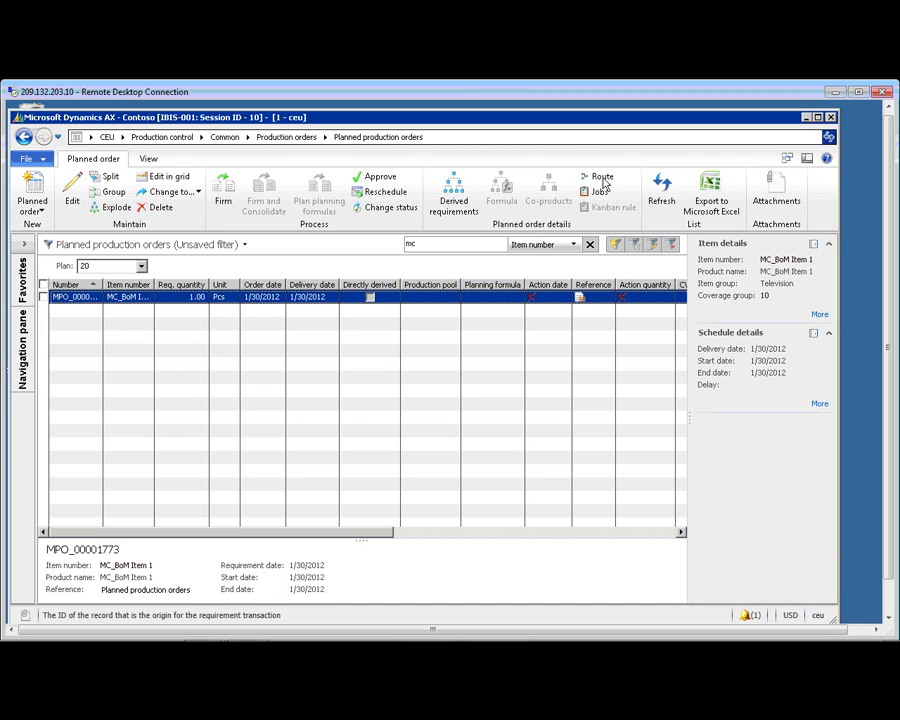
Check the resource requirements on the route of the planned production order for MC_BoM Item 1.
left_click(602, 177)
left_click(131, 283)
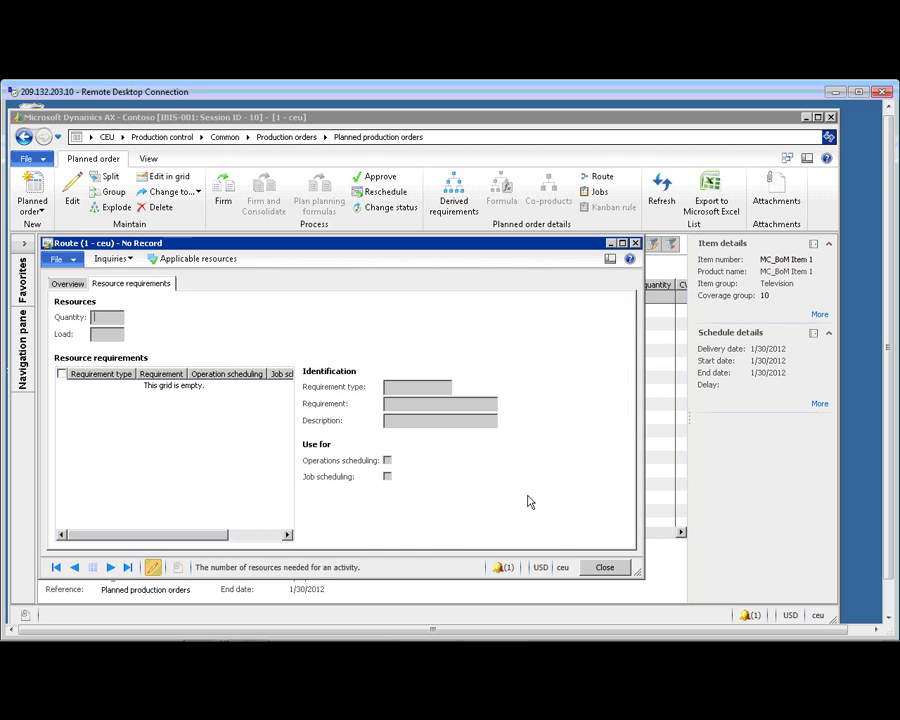
key("Escape")
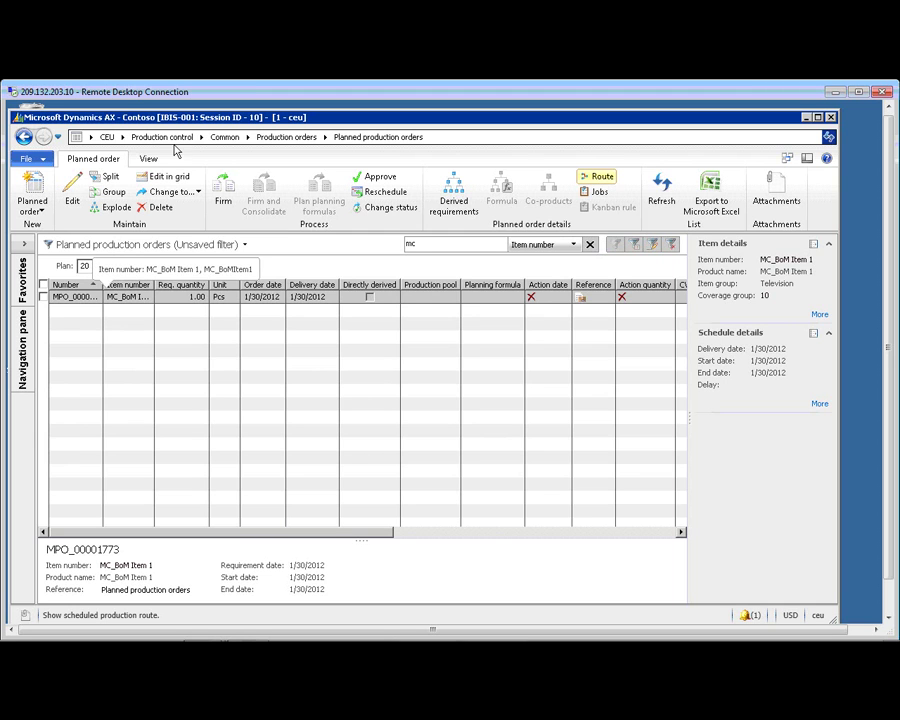
Open the list of all production orders and filter it by item number "mc".
left_click(270, 140)
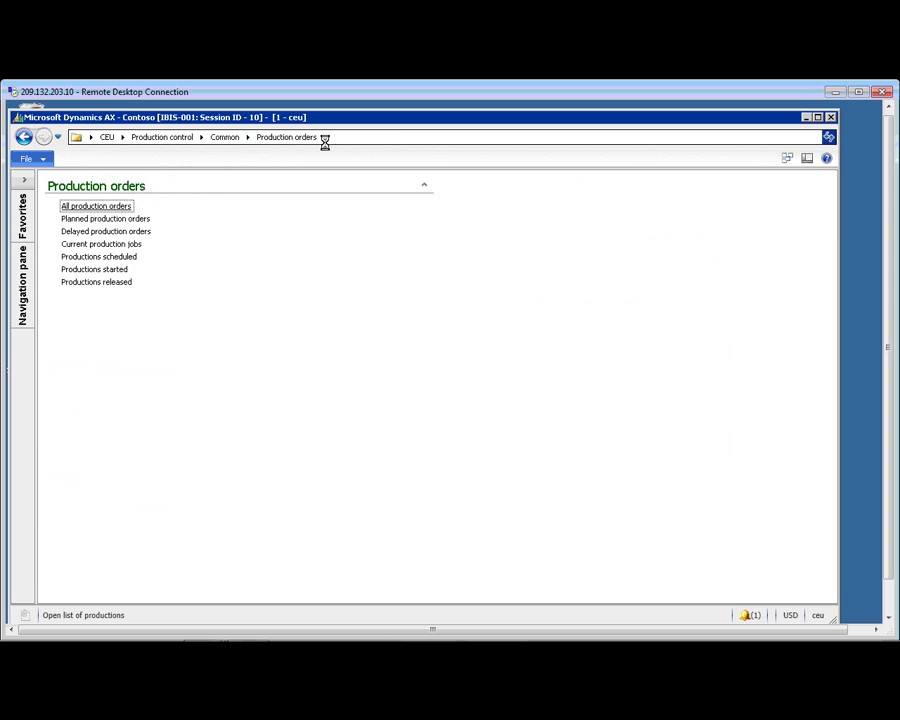
type("m")
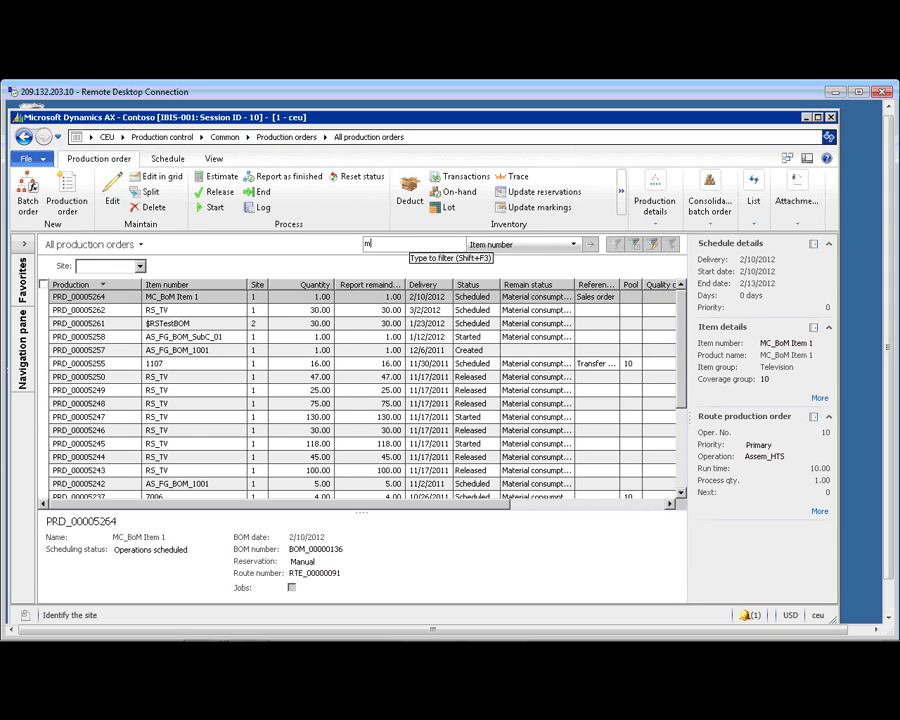
type("c")
key("Return")
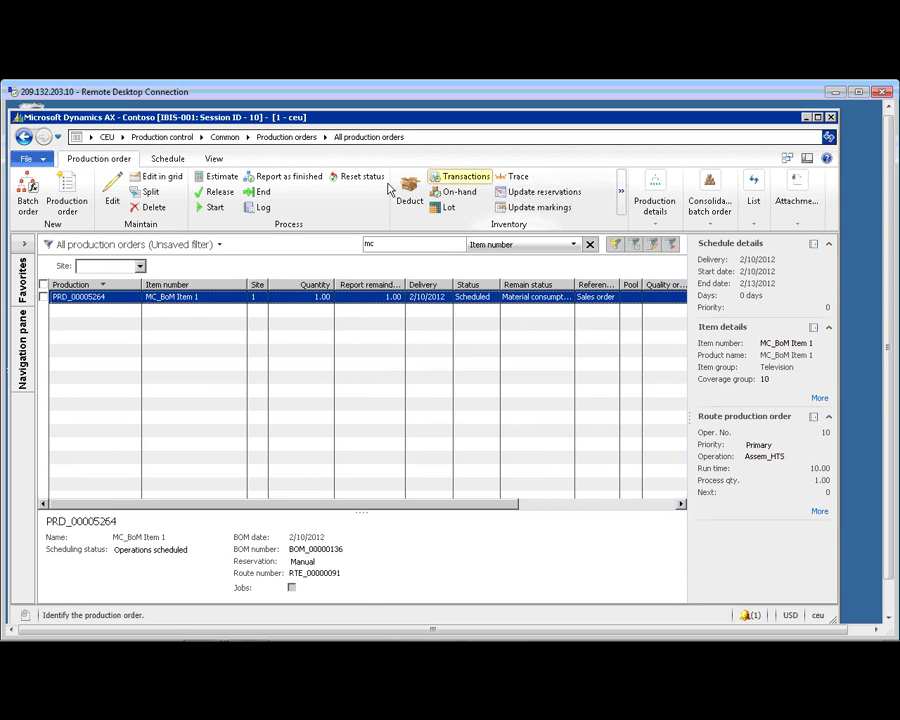
Open the production route of the MC_BoM Item 1 production order and review its resource requirements.
left_click(660, 214)
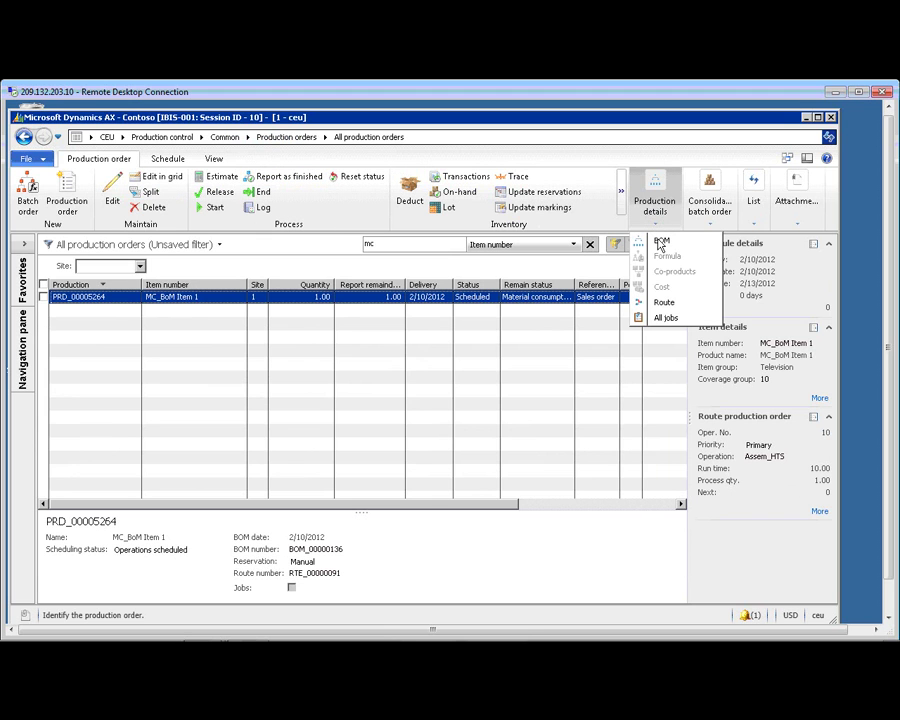
left_click(665, 303)
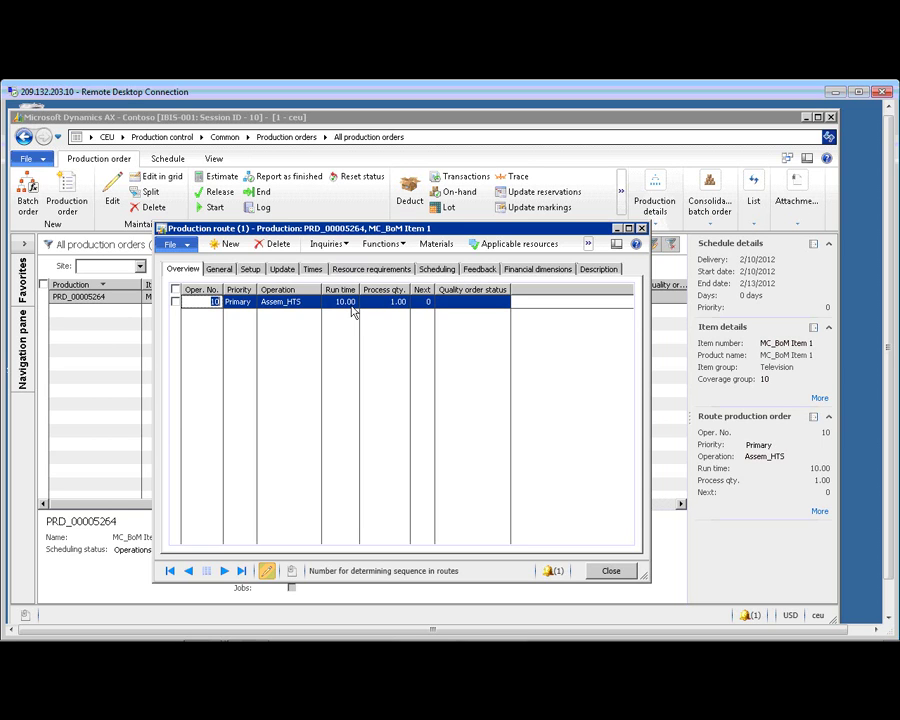
key("ctrl+Page_Down")
key("ctrl+Page_Down")
key("ctrl+Page_Down")
key("ctrl+Page_Down")
key("ctrl+Page_Down")
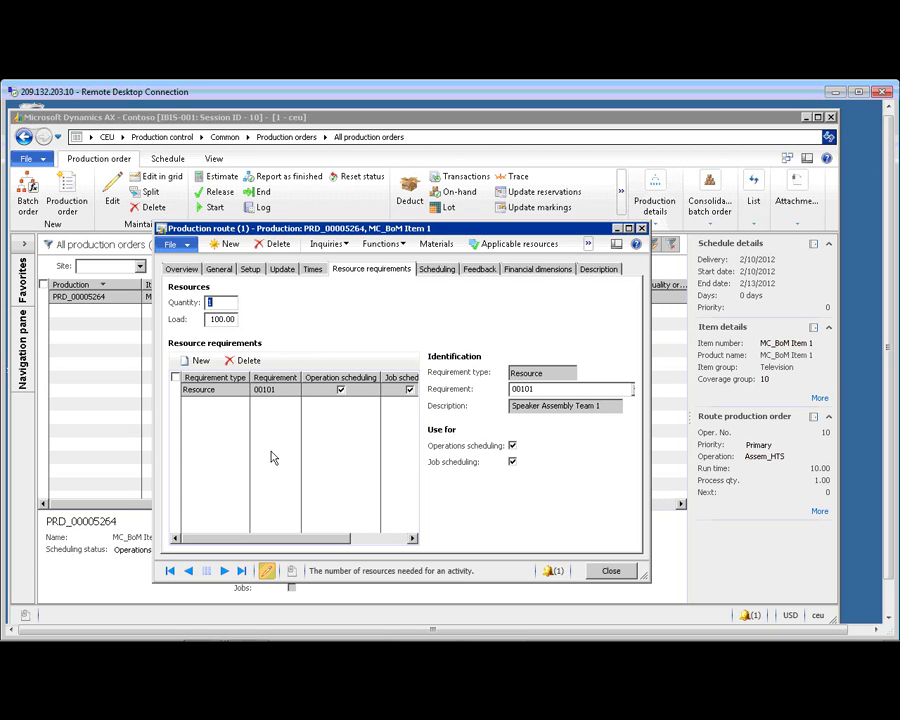
key("Escape")
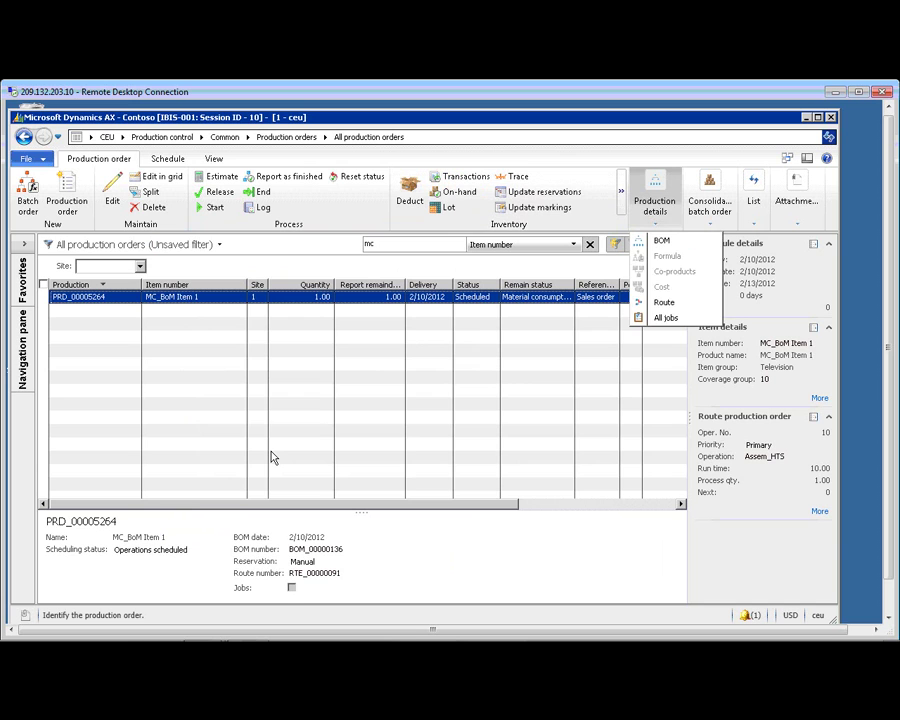
Review the resource requirements and scheduling details on the production route of the MC_BoM Item 1 order.
key("Down")
key("Down")
key("Return")
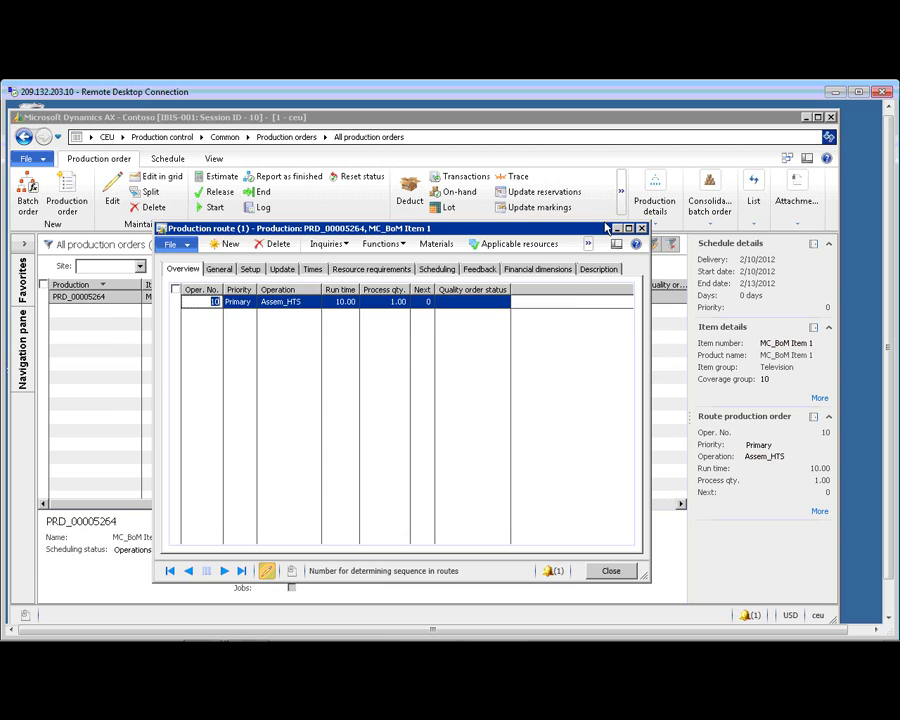
left_click(641, 228)
left_click(655, 205)
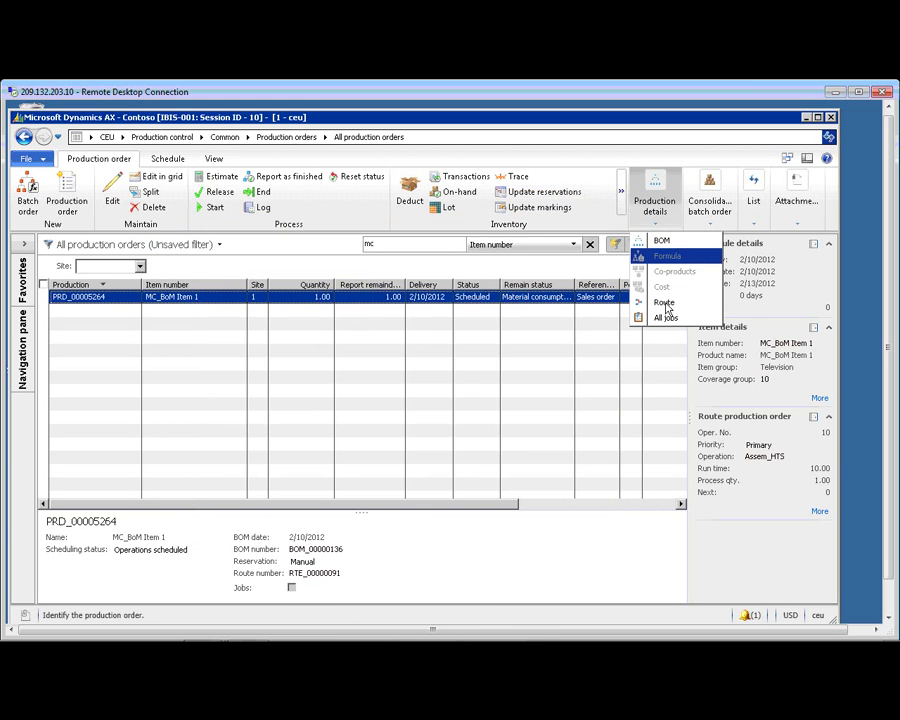
left_click(664, 303)
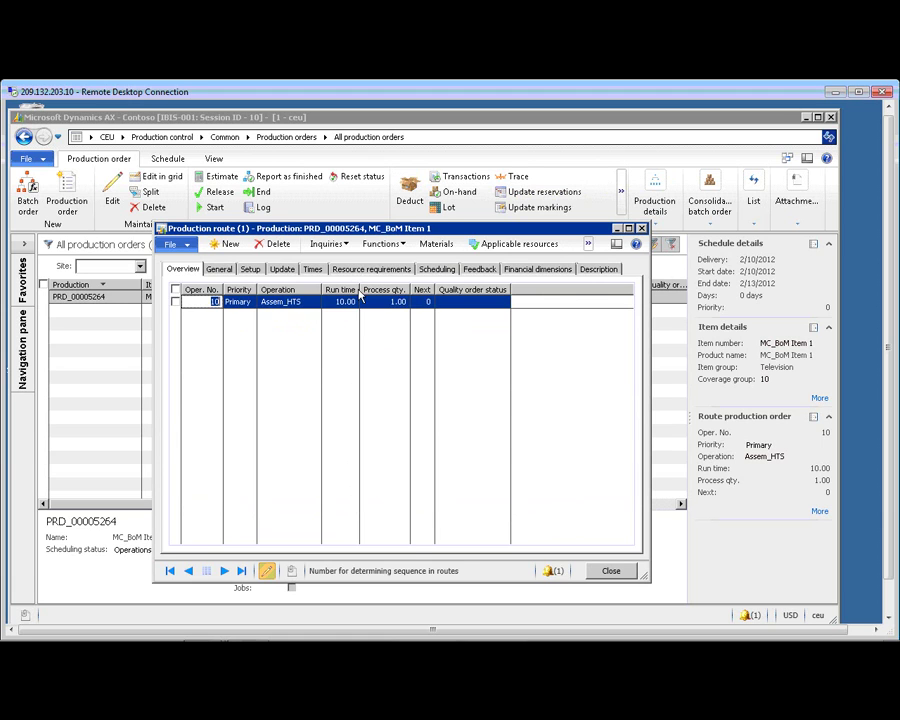
left_click(371, 269)
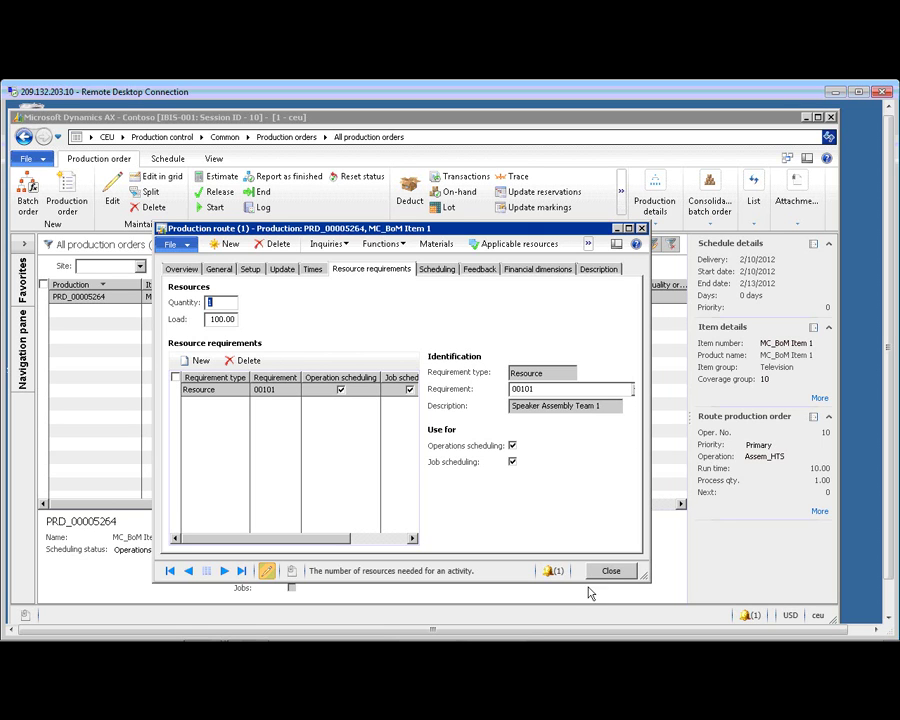
left_click(437, 270)
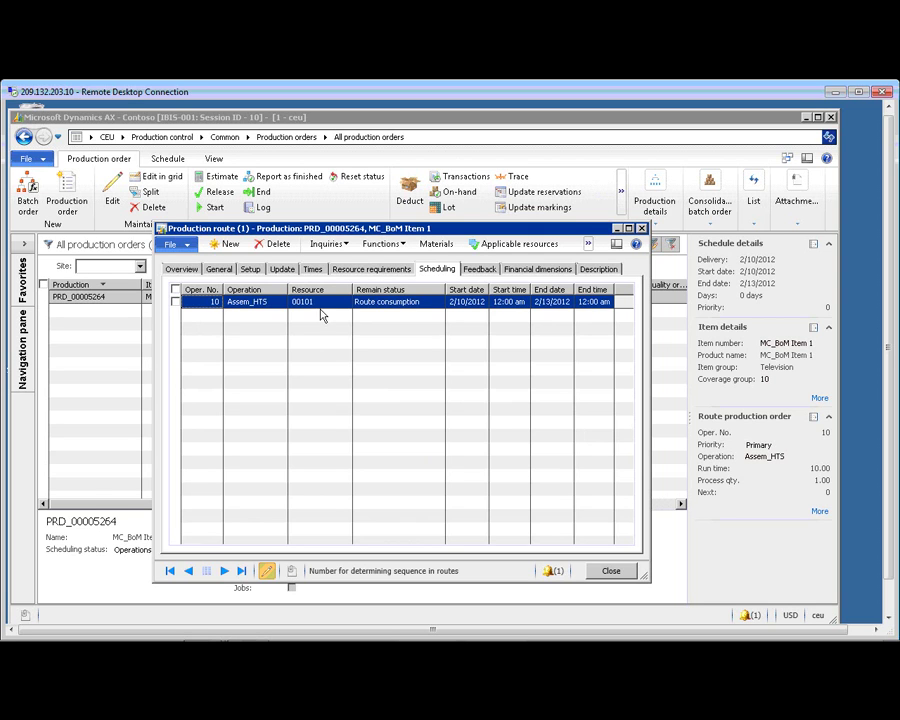
Check the capacity reservations of the Assem_HTS operation and their reference details, and close the production route.
left_click(330, 244)
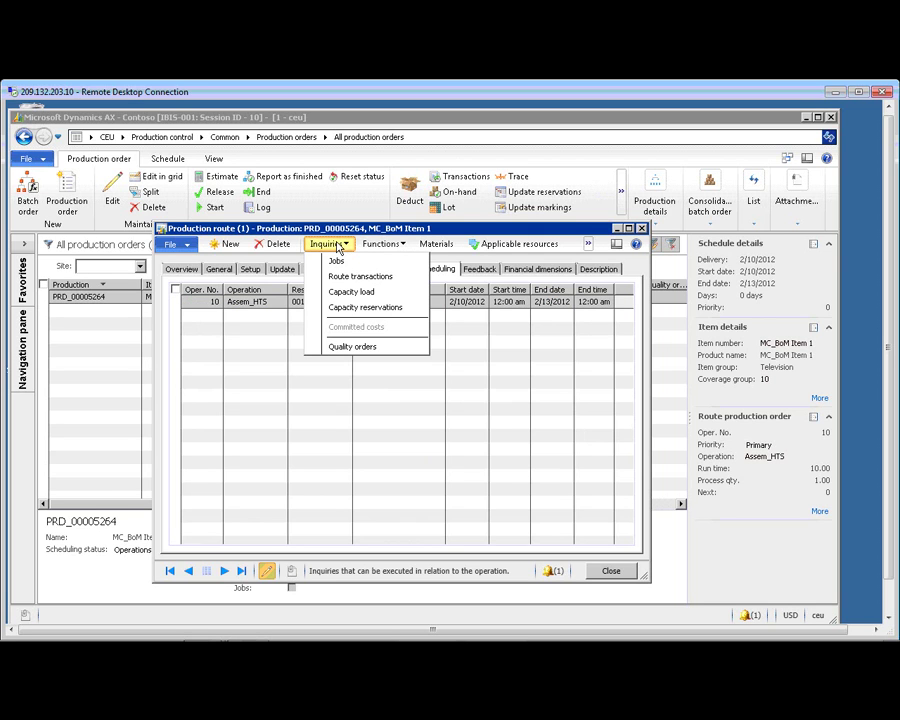
left_click(342, 308)
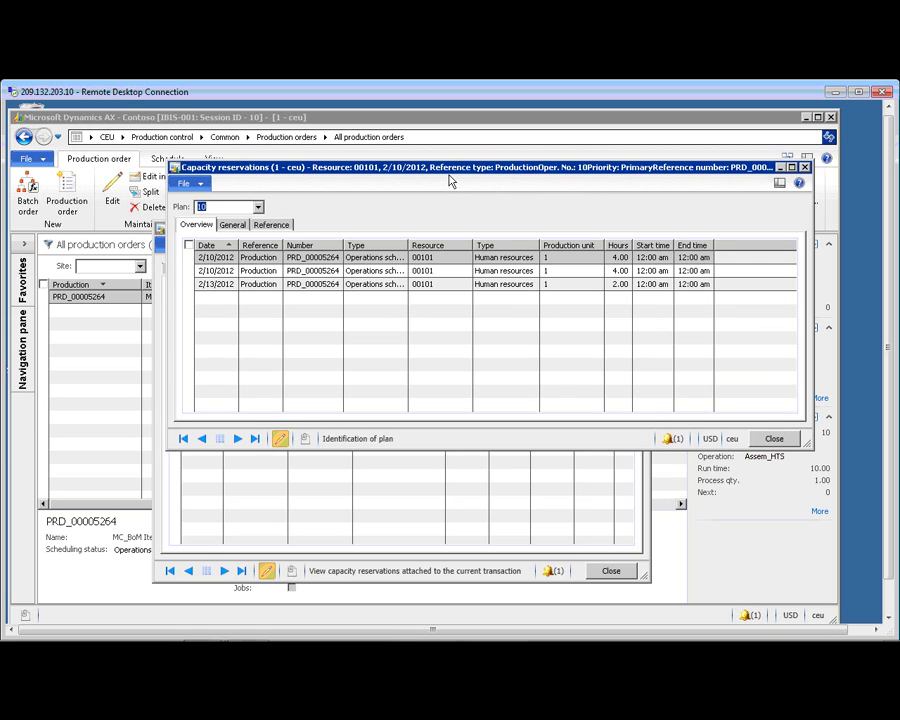
left_click(271, 224)
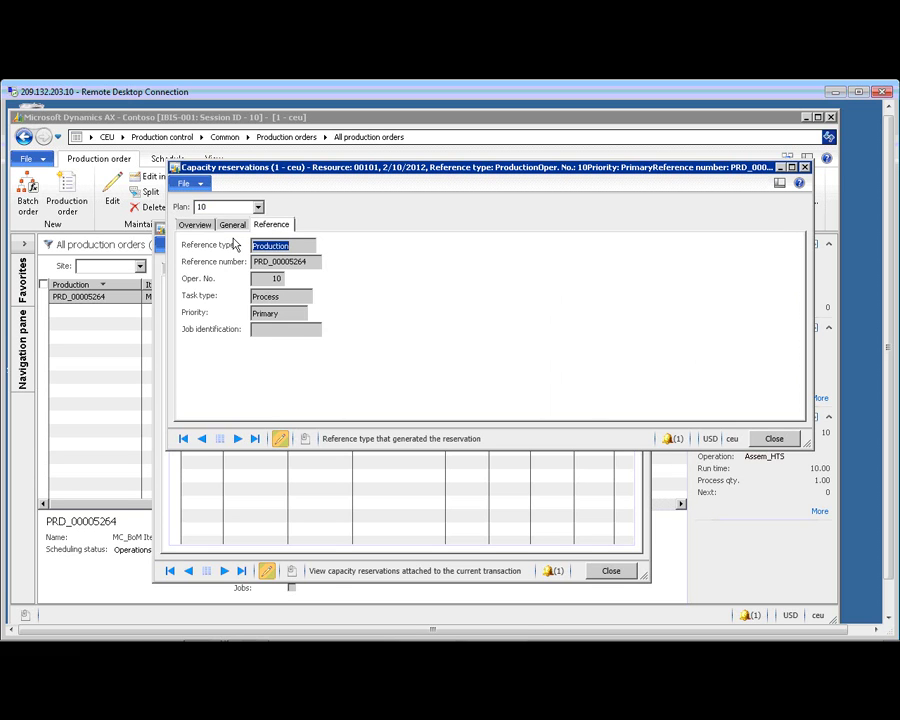
key("ctrl+Tab")
key("Escape")
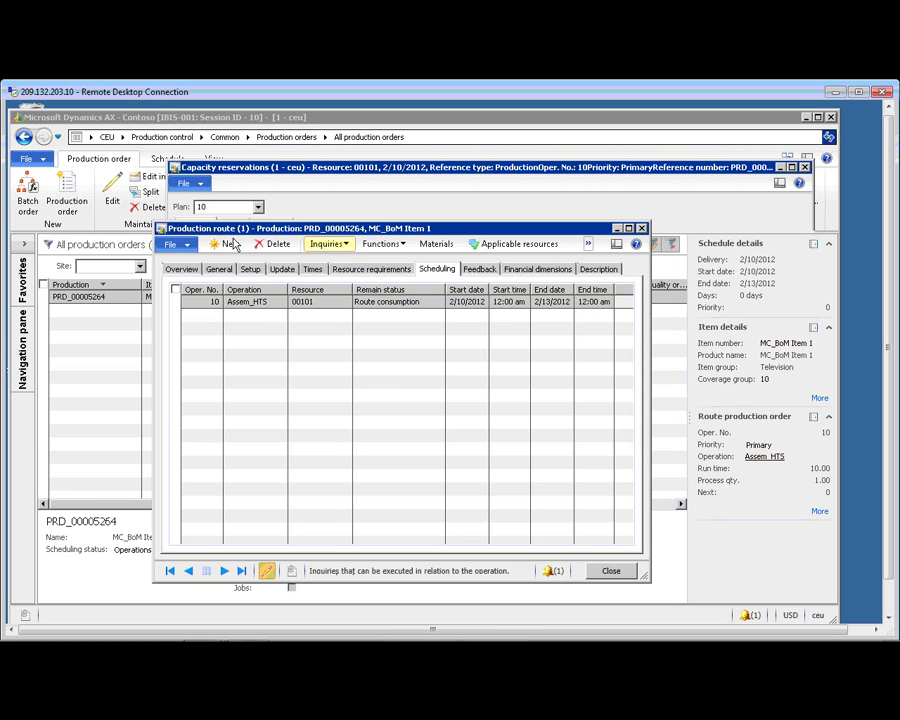
left_click(603, 570)
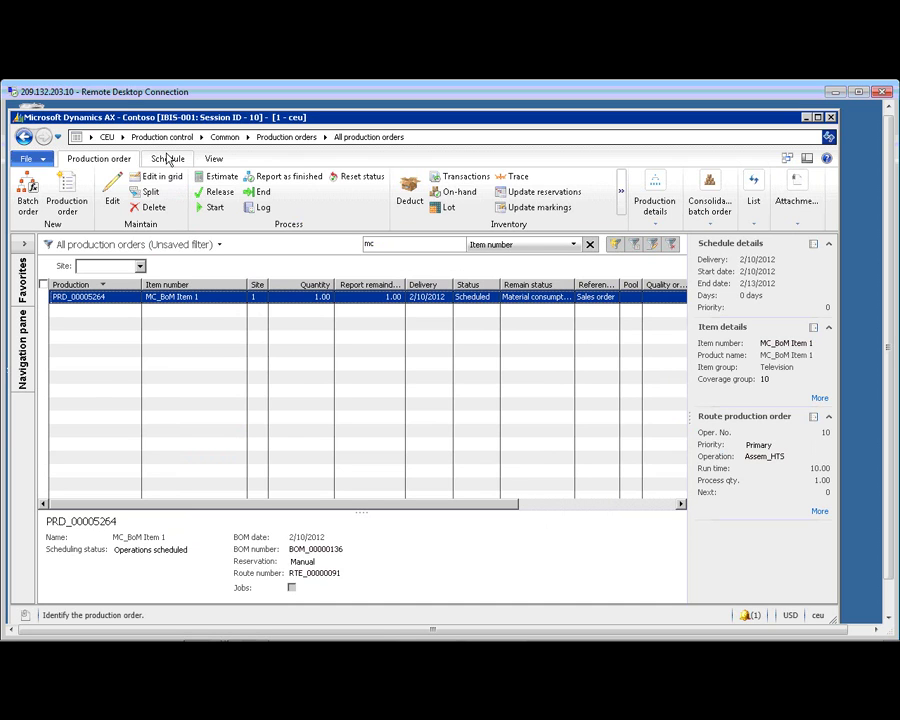
Open operations scheduling for the MC_BoM Item 1 production order and set the scheduling direction to Forward from scheduling date.
left_click(167, 160)
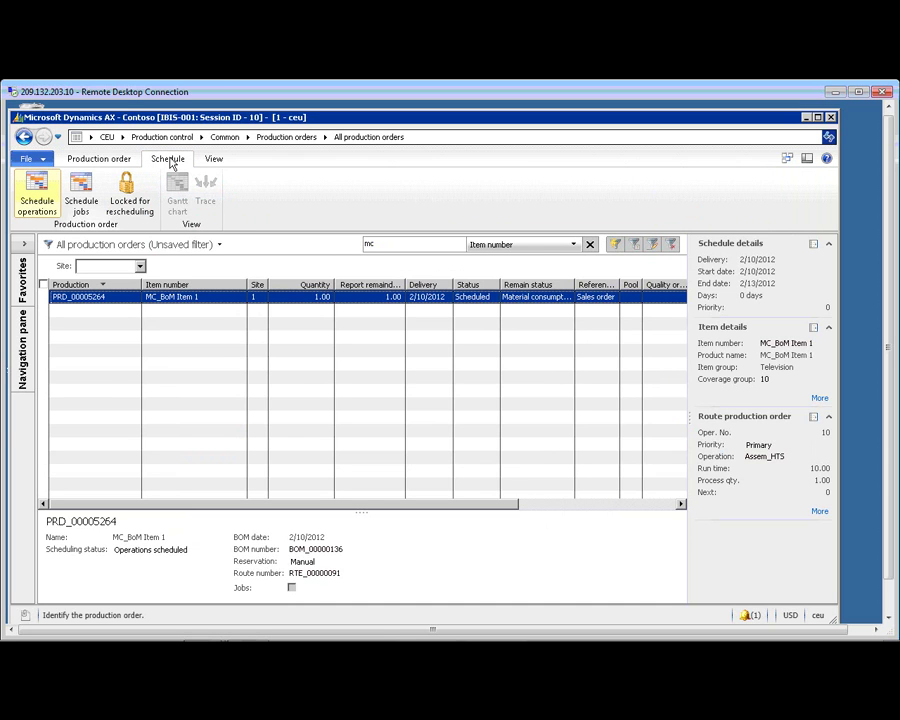
left_click(55, 195)
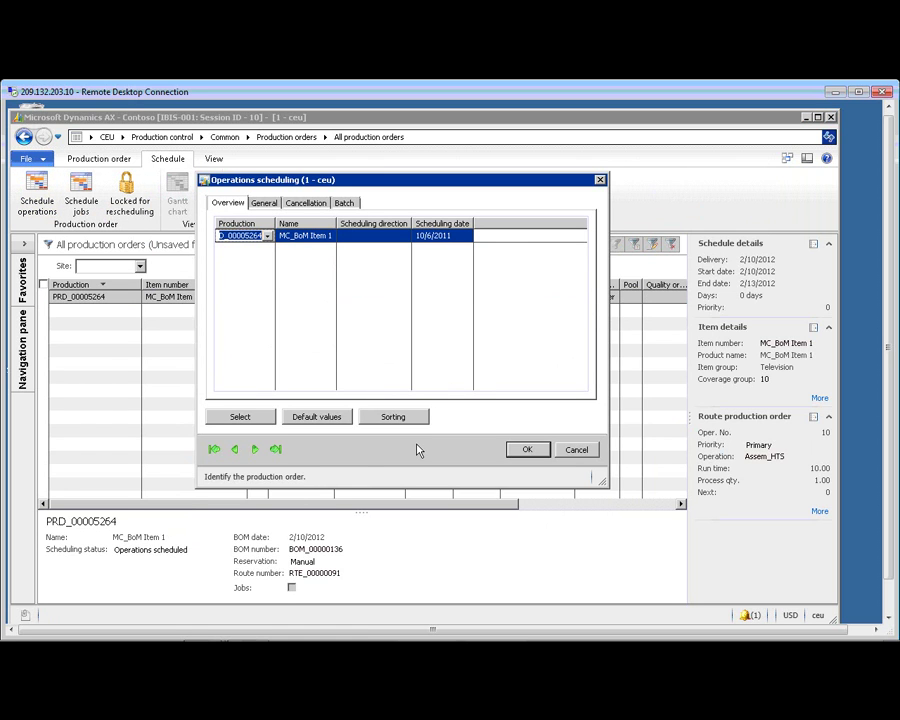
key("Tab")
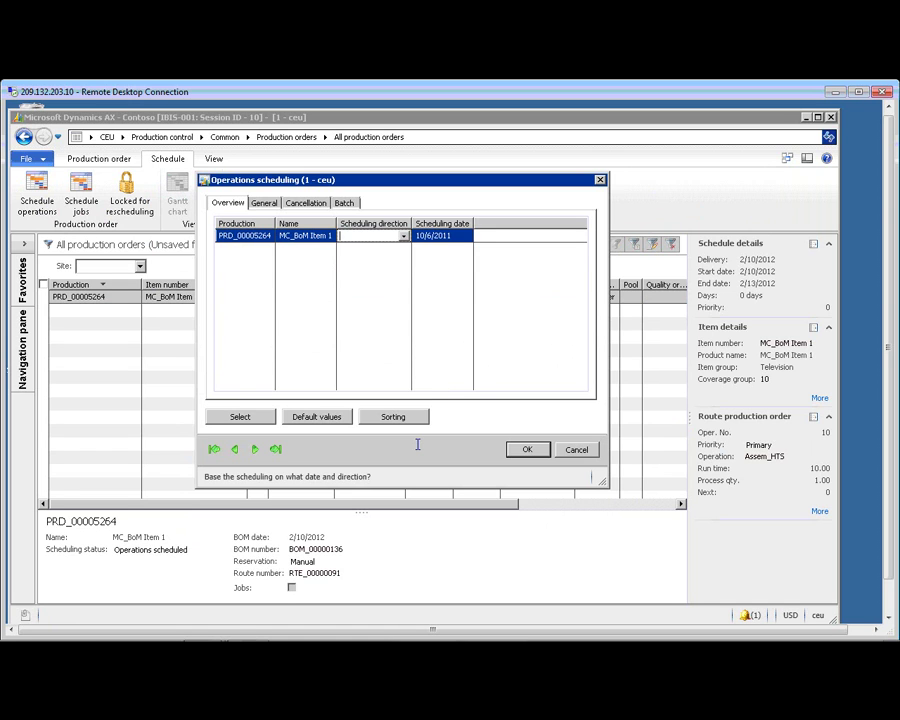
key("alt+Down")
left_click(390, 283)
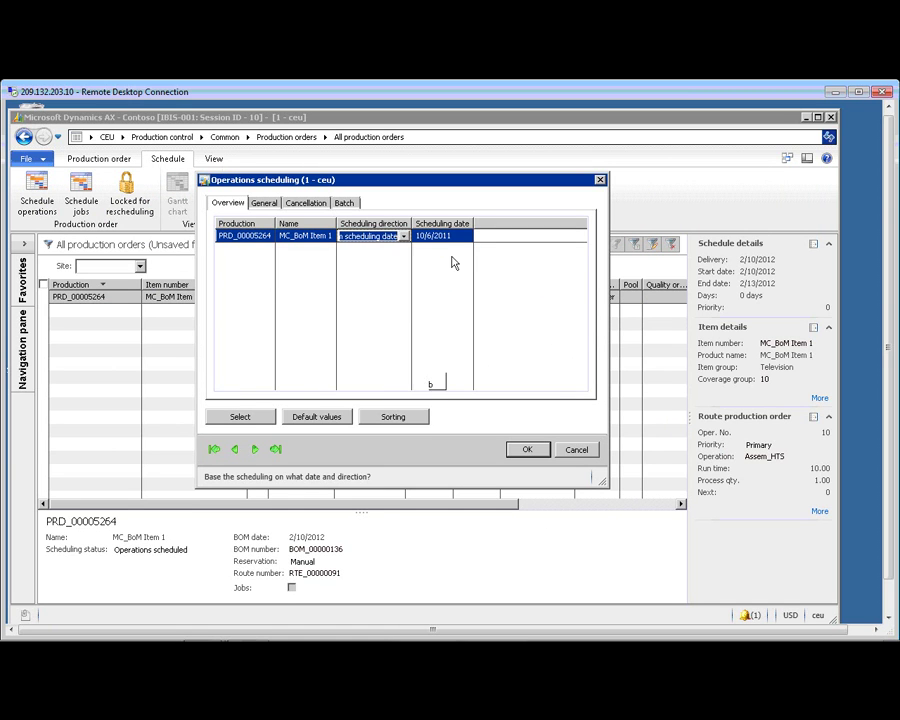
Set the scheduling date to 2/24/2012 and run the operations scheduling.
key("Tab")
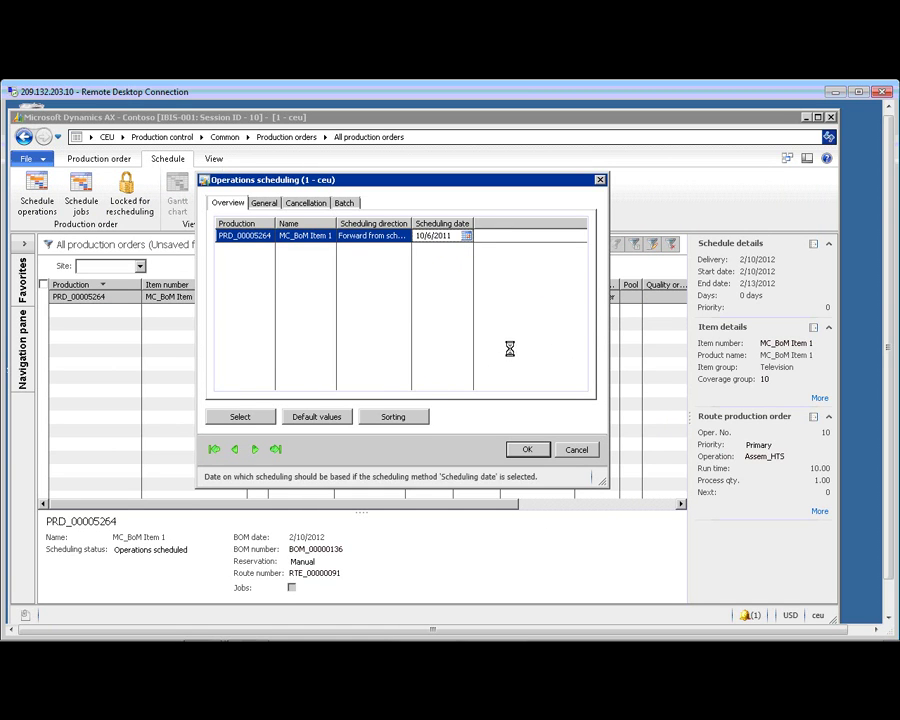
key("alt+Down")
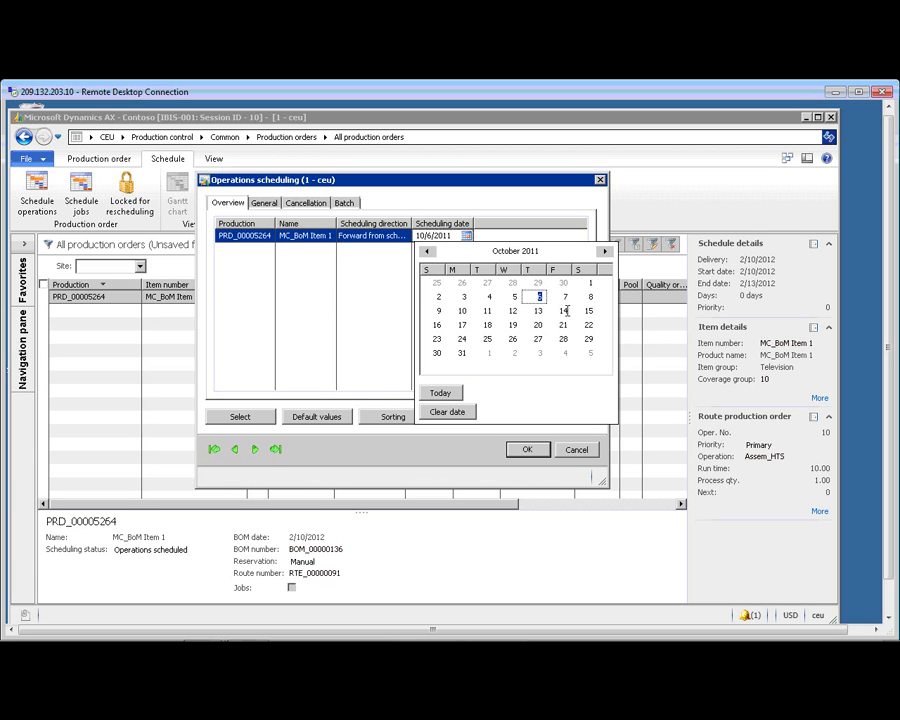
left_click(605, 252)
left_click(605, 252)
left_click(605, 252)
left_click(605, 252)
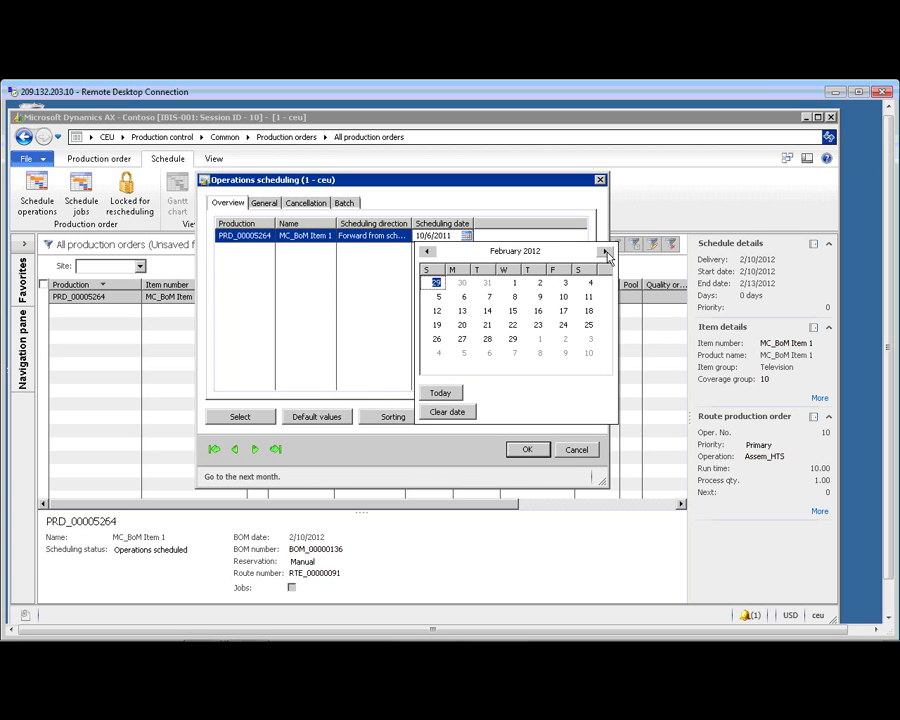
left_click(565, 326)
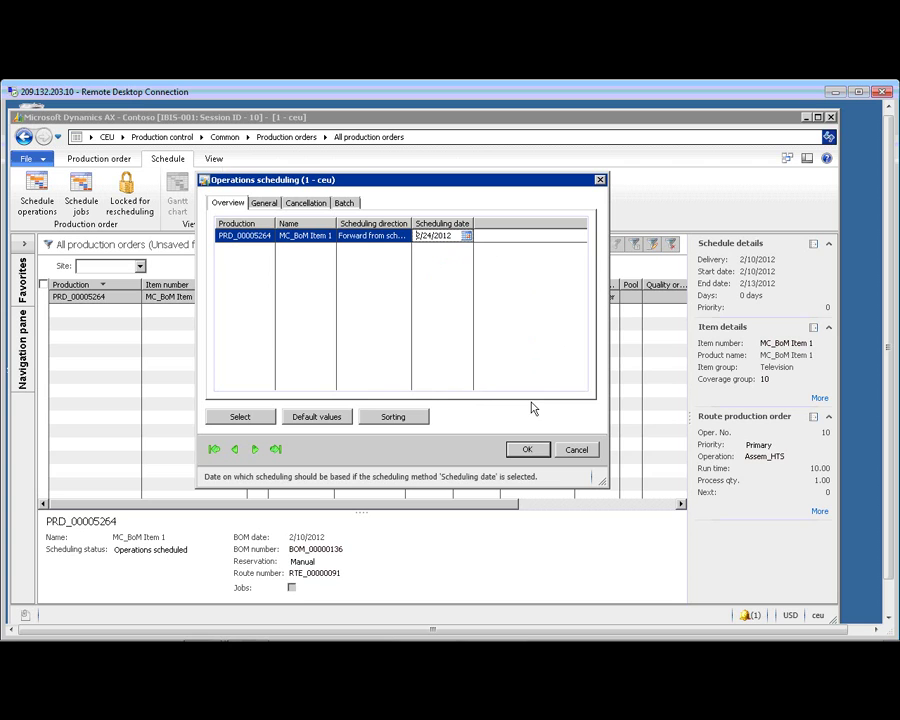
left_click(535, 452)
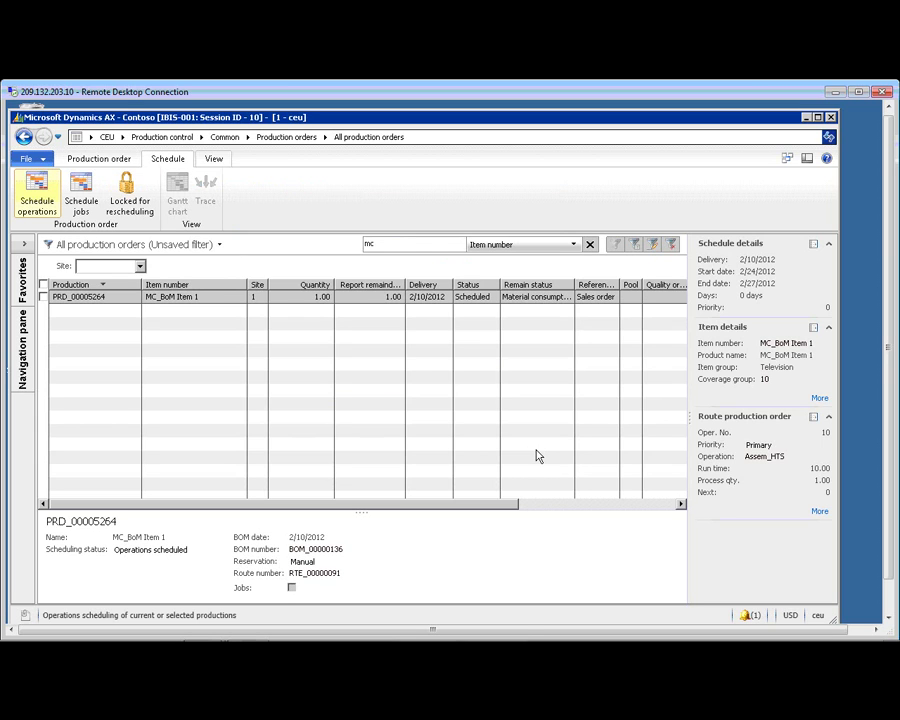
View the capacity reservations of the forward-scheduled MC_BoM Item 1 production order and close the form.
key("Right")
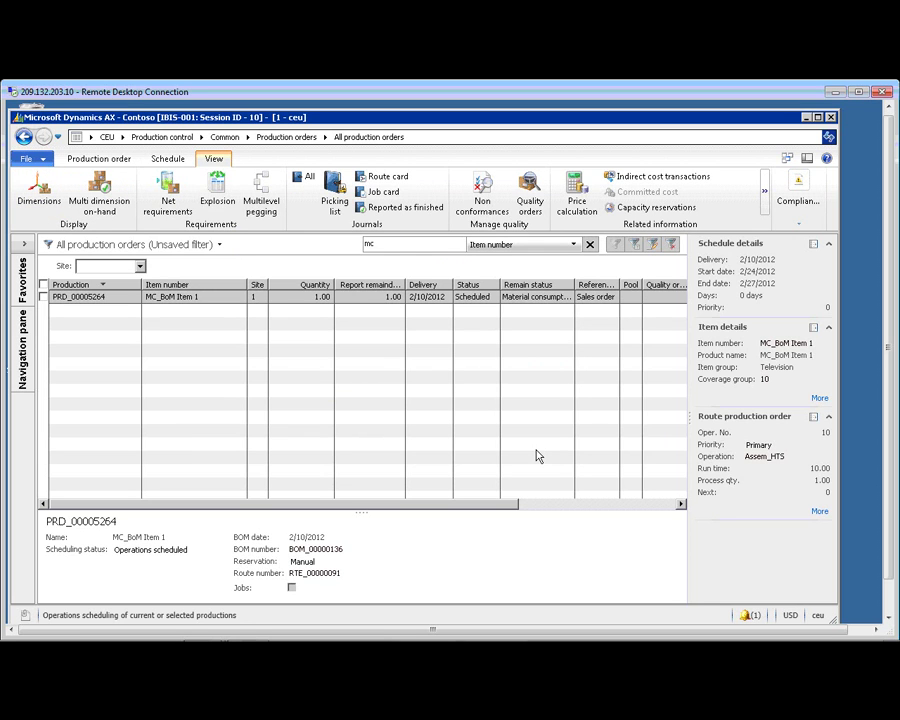
key("Right")
key("Return")
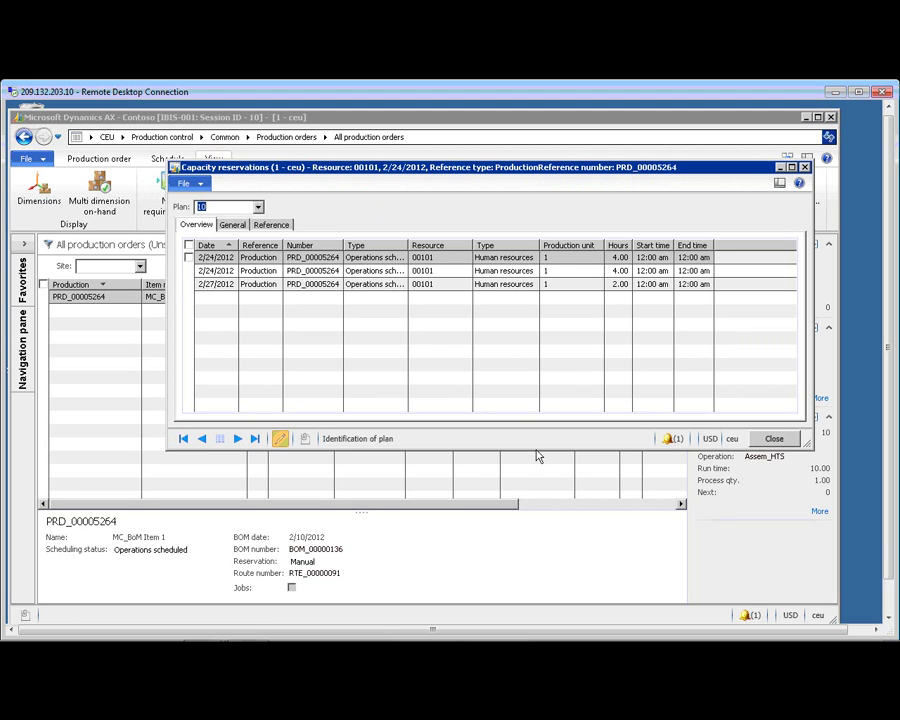
key("Down")
key("Down")
left_click(223, 273)
key("Escape")
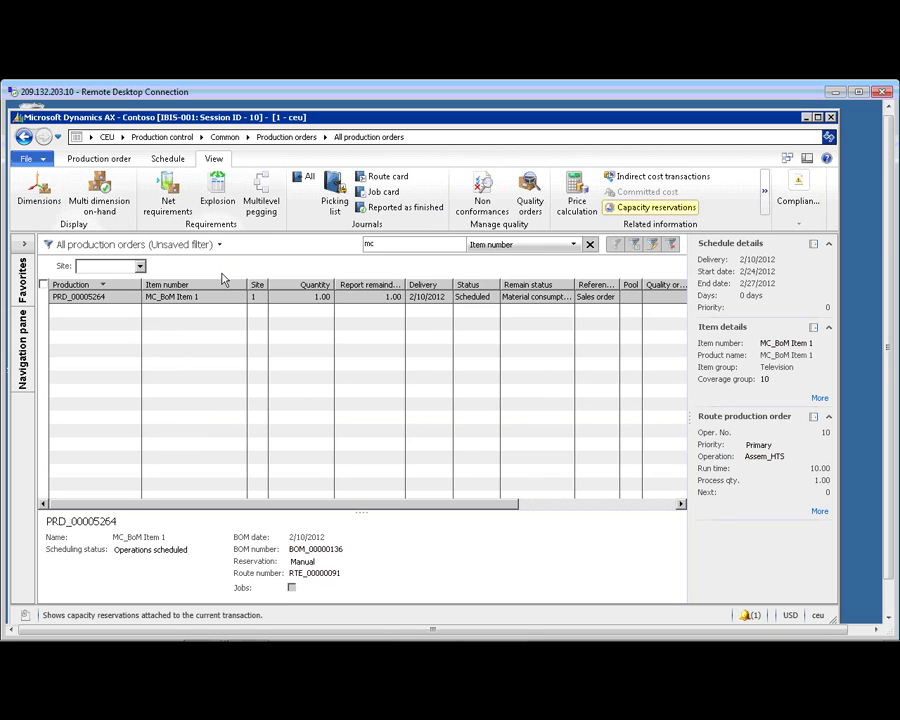
Open the net requirements of the MC_BoM Item 1 production order and compare the sales order and production lines.
left_click(168, 195)
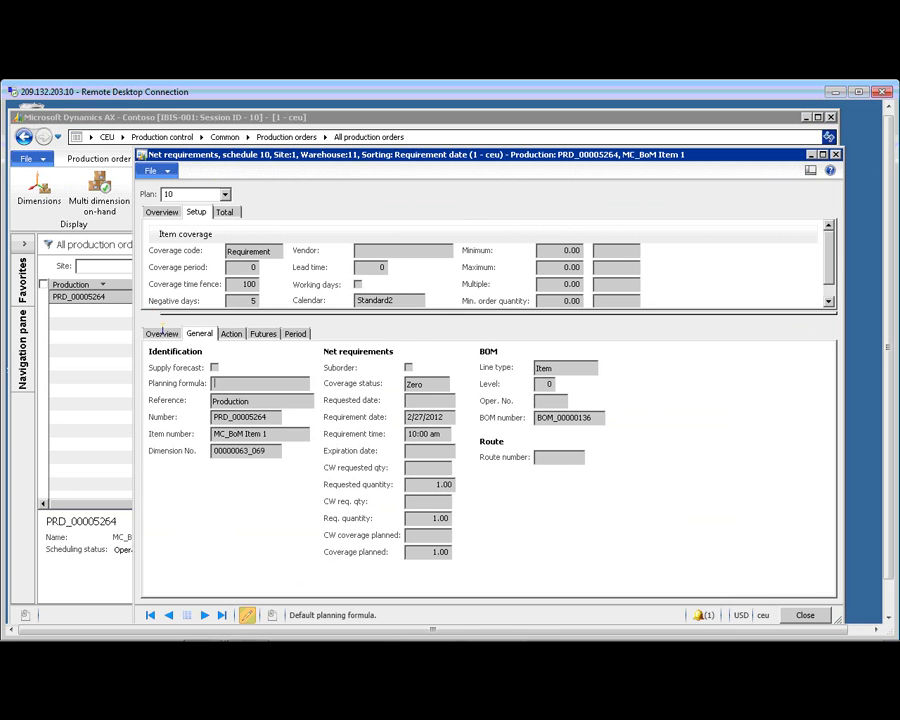
left_click(162, 333)
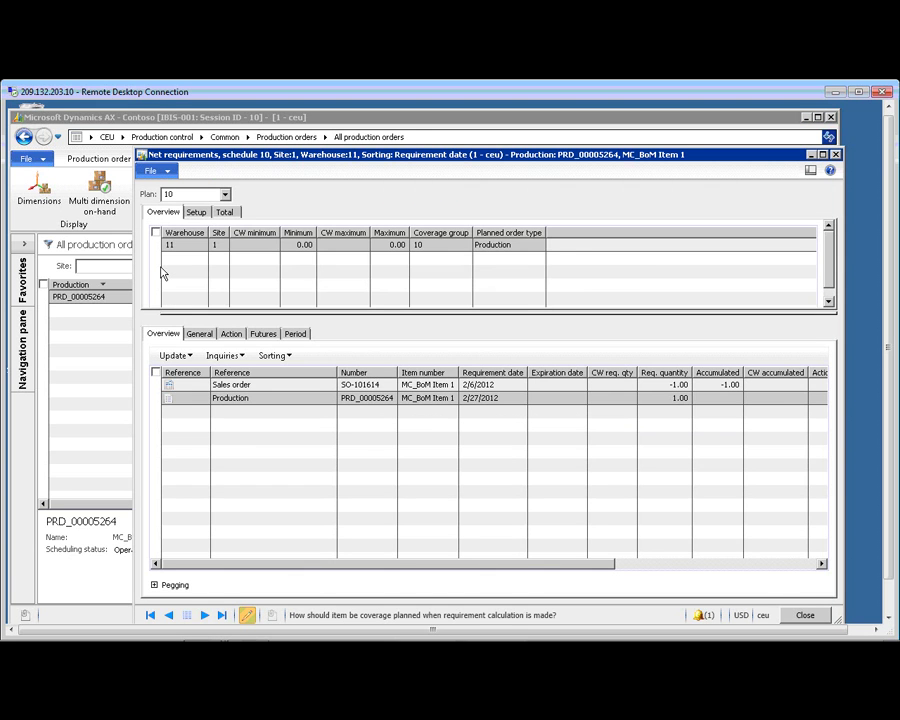
left_click(266, 395)
left_click(270, 386)
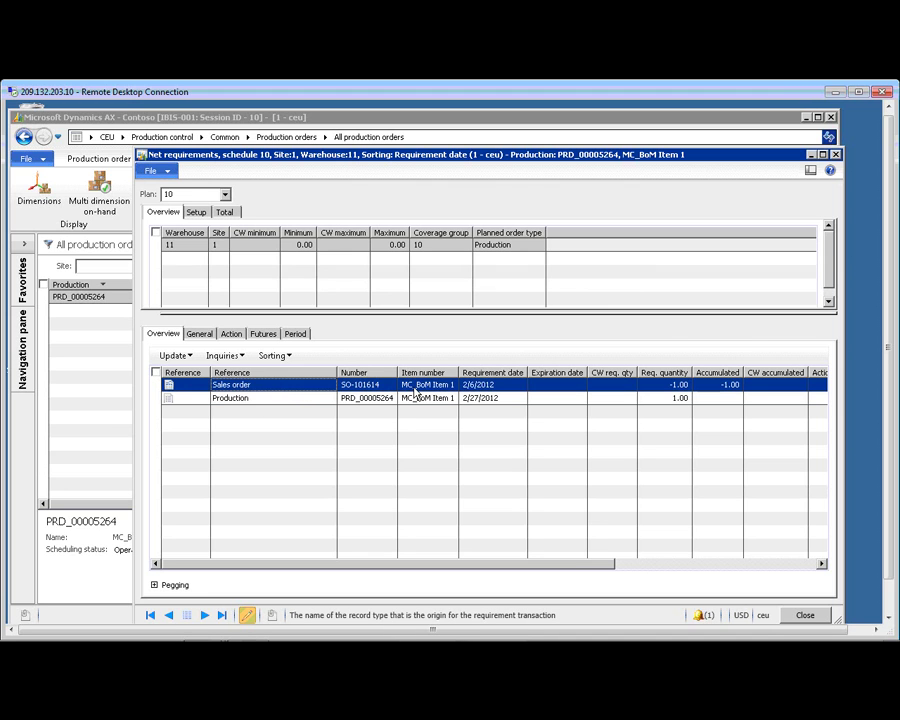
left_click(481, 399)
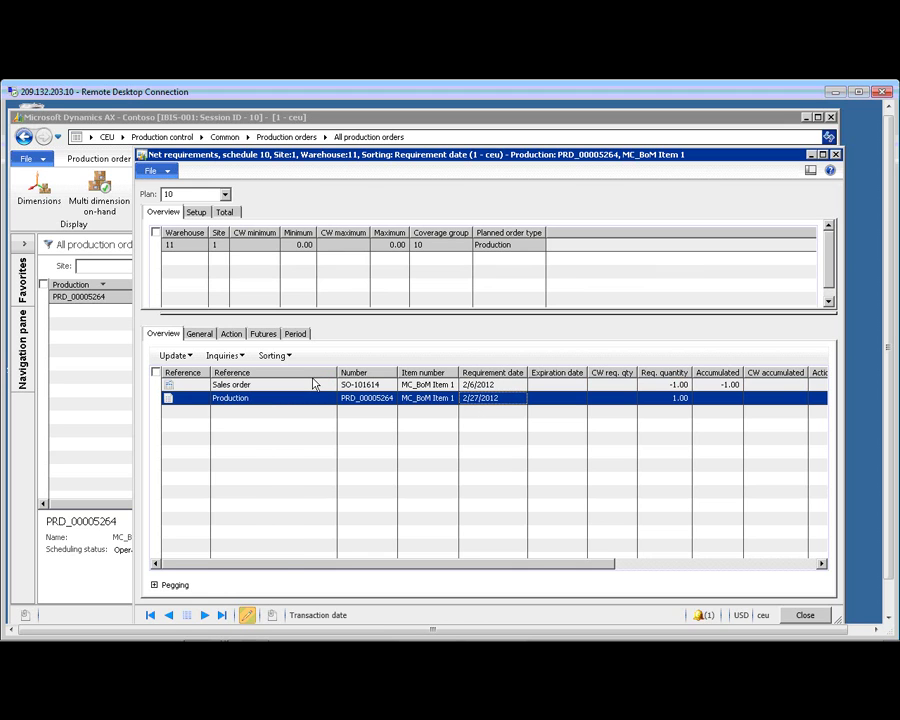
Check the action, futures and period details of the net requirements, and recheck the production order's capacity reservations.
key("ctrl+Page_Down")
key("ctrl+Page_Down")
key("ctrl+Page_Down")
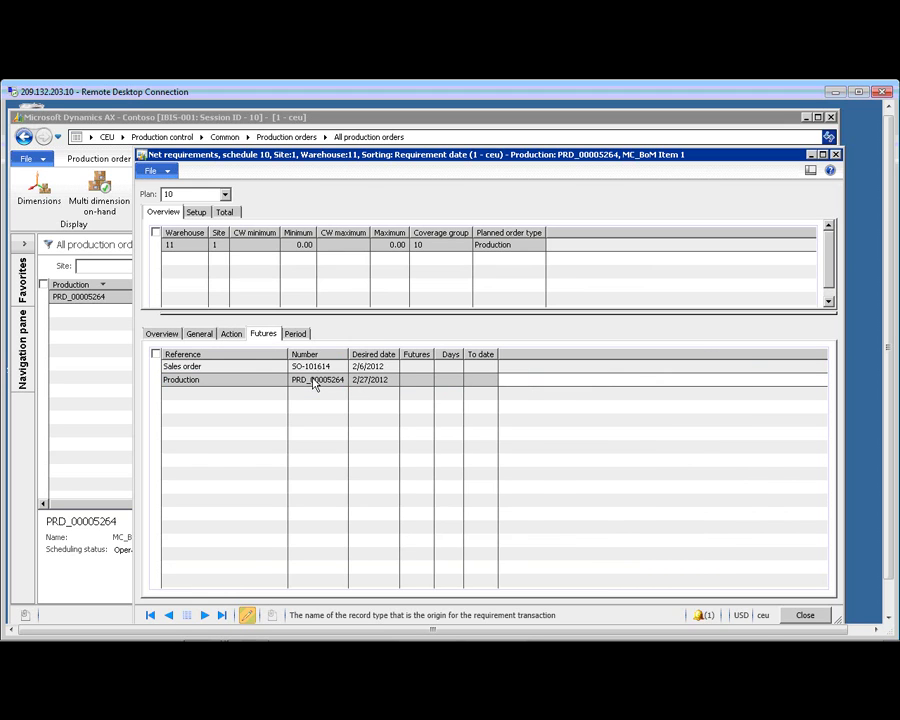
key("ctrl+Page_Down")
key("ctrl+Page_Down")
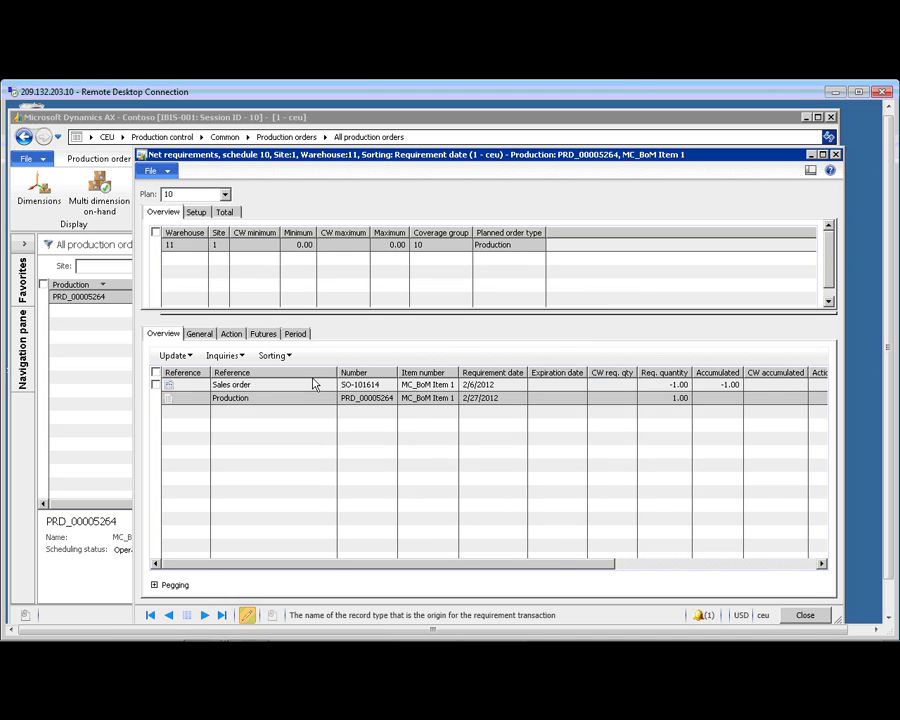
left_click(313, 383)
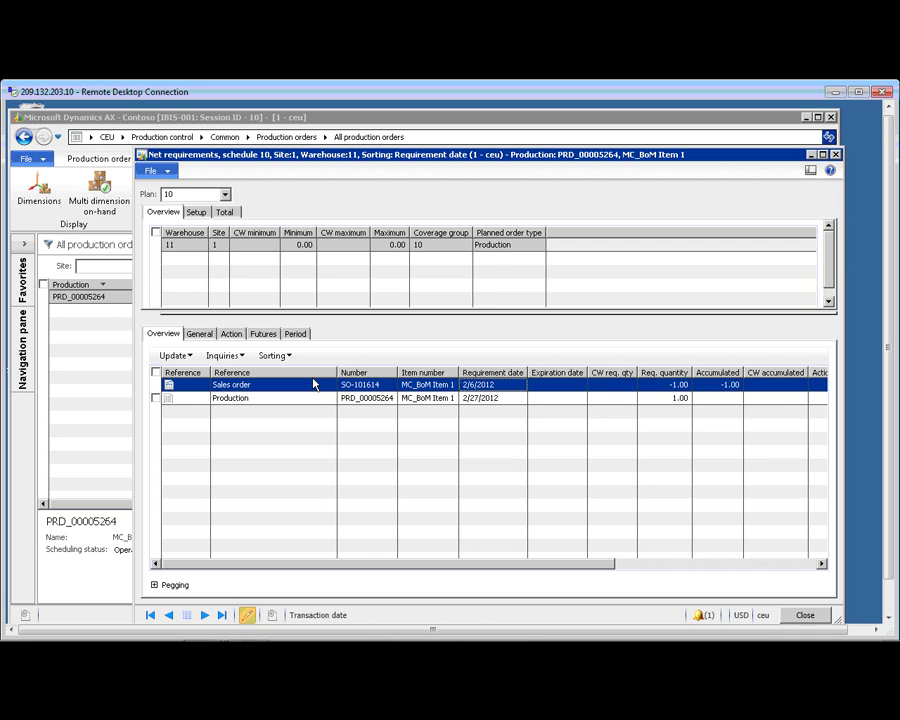
key("Down")
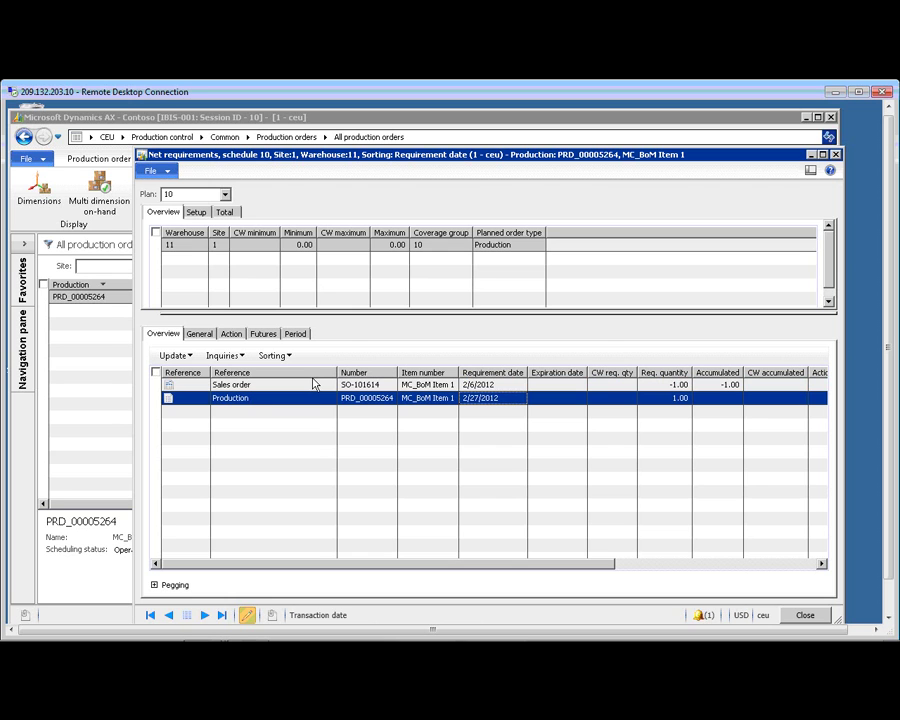
key("Escape")
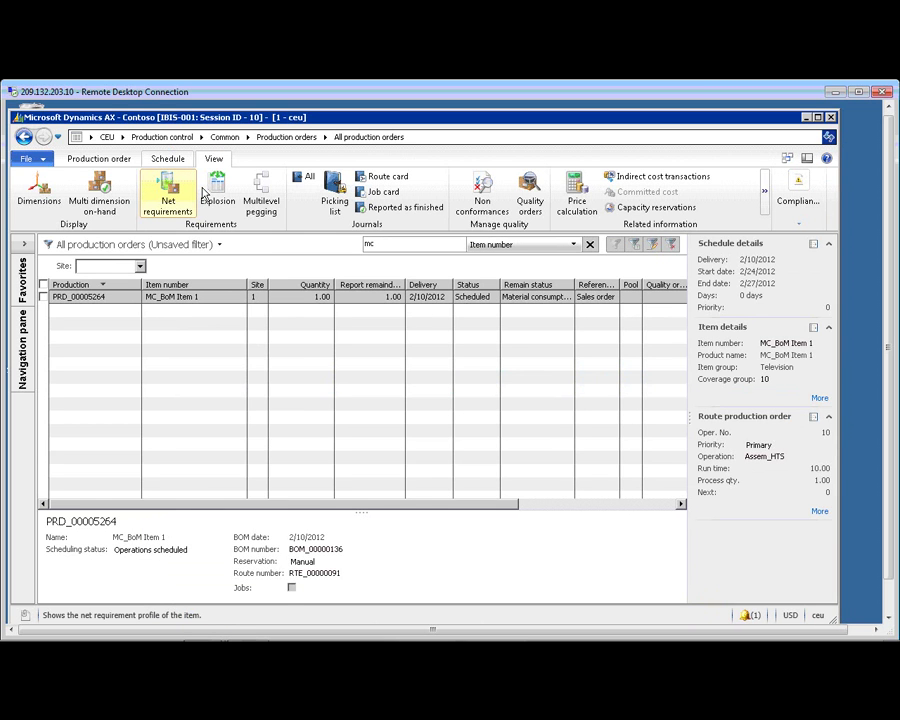
left_click(655, 207)
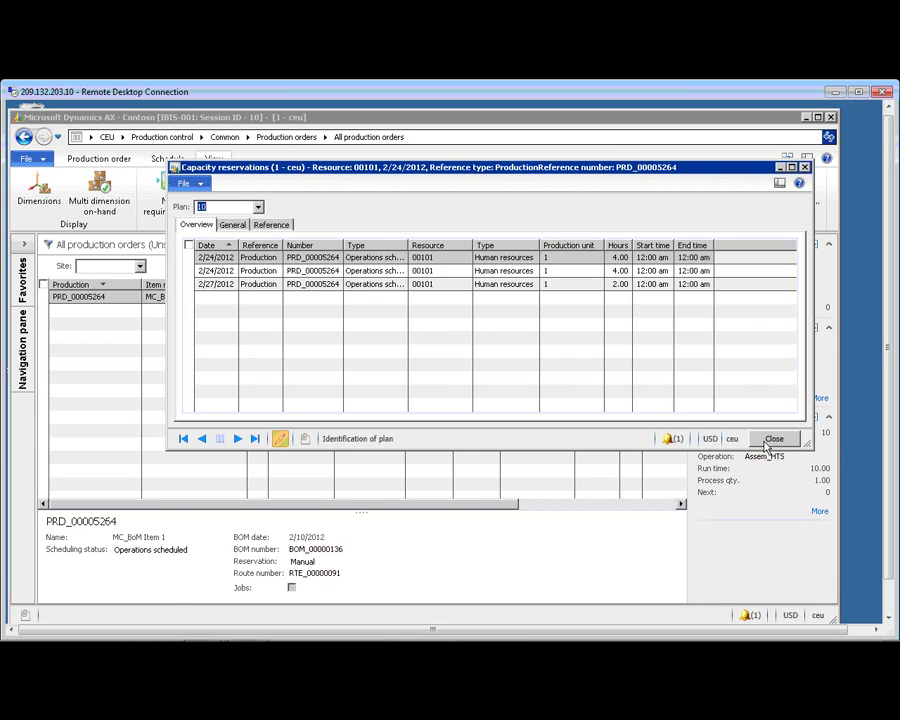
left_click(775, 440)
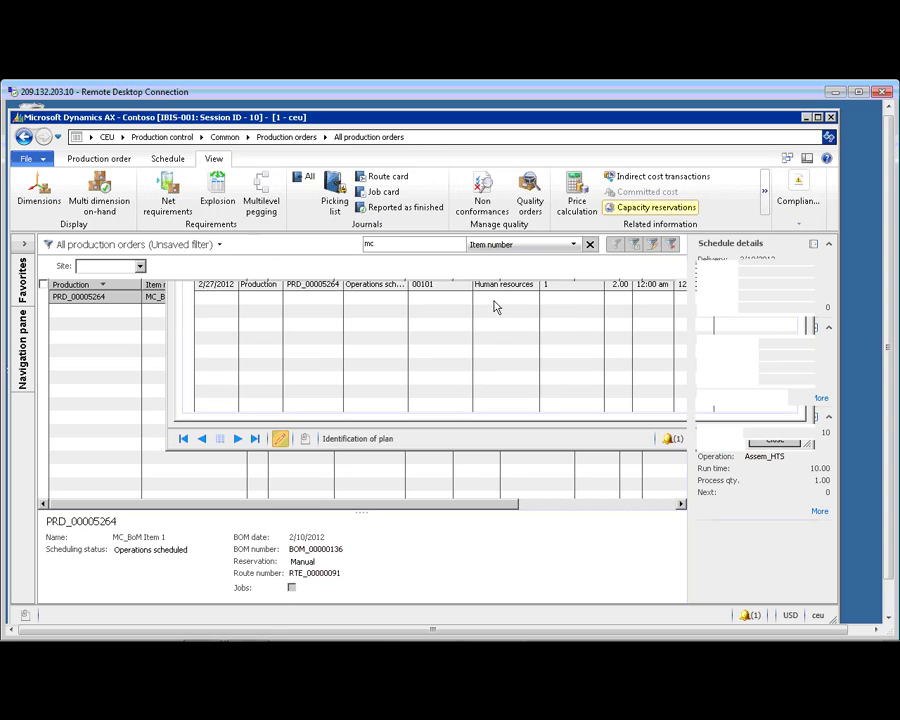
Reschedule the operations of the MC_BoM Item 1 production order with the direction Backward from delivery date.
left_click(37, 190)
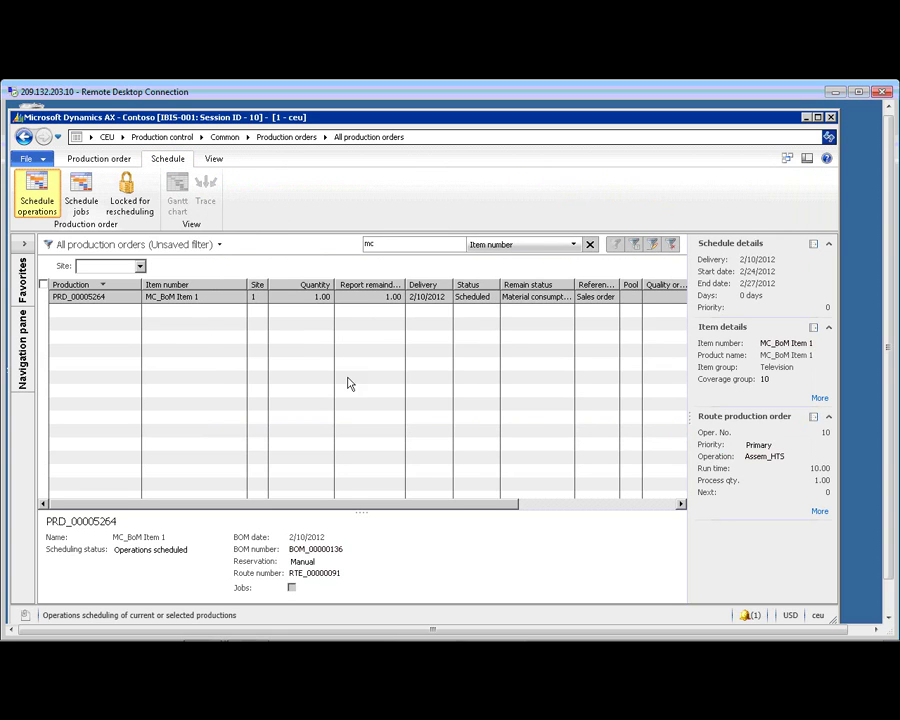
key("Tab")
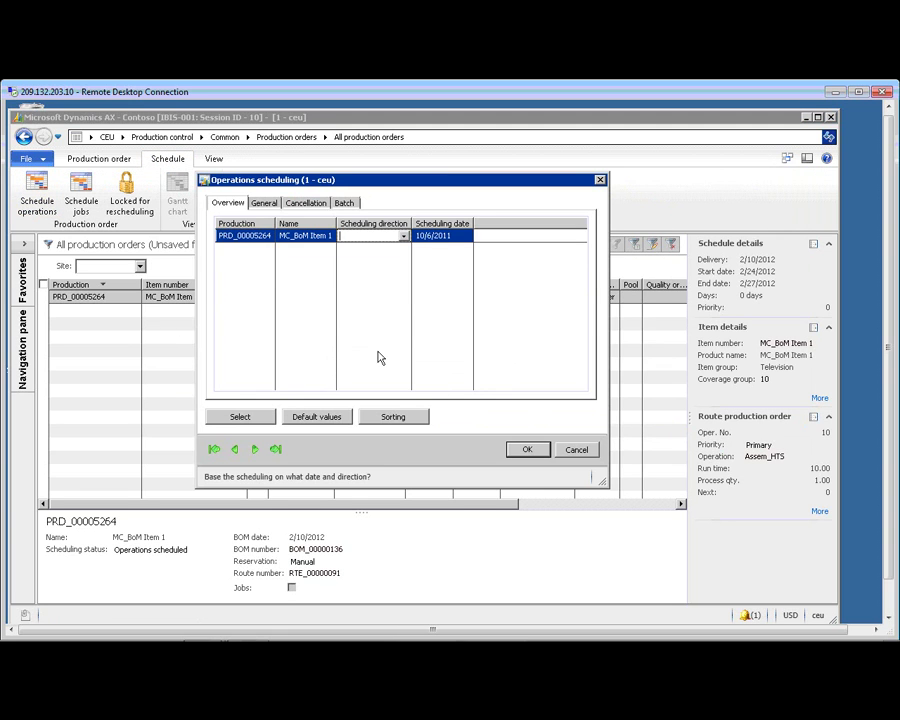
key("alt+Down")
key("Down")
key("Down")
key("Down")
key("Down")
key("Return")
key("Tab")
left_click(466, 236)
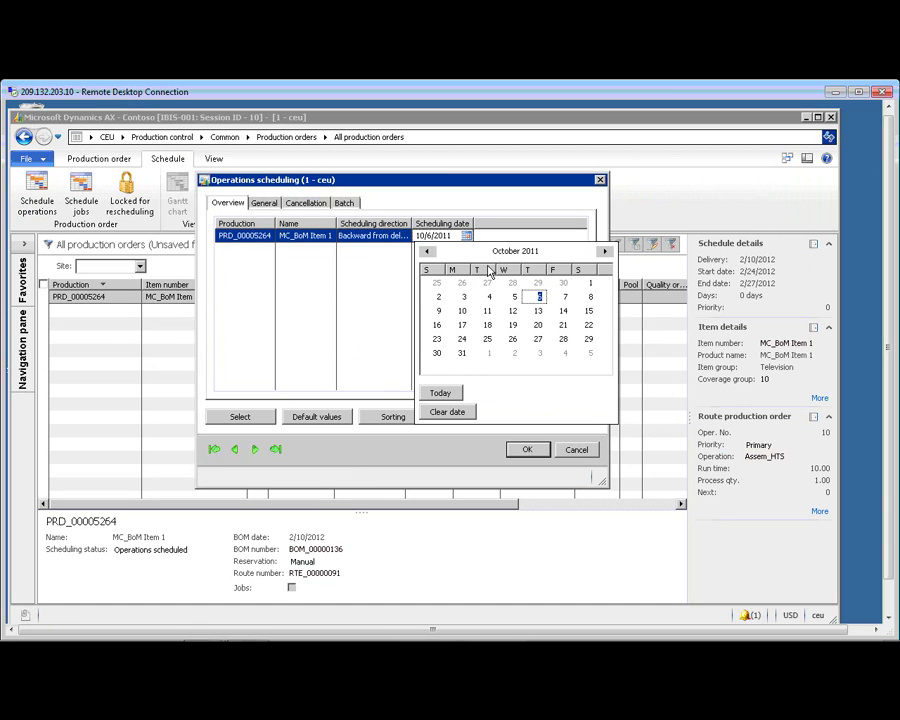
left_click(528, 449)
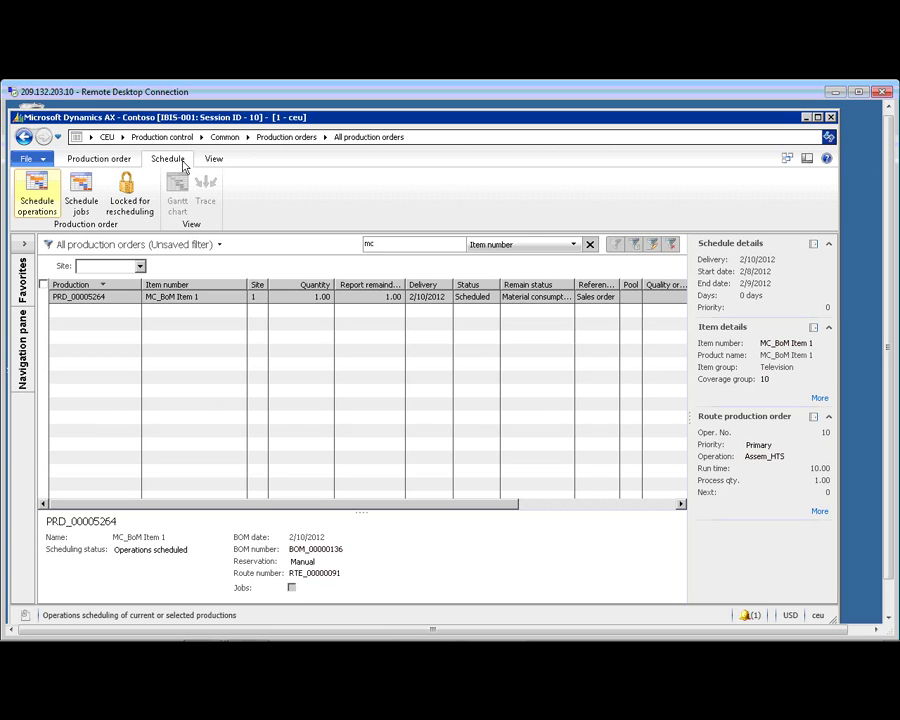
View the capacity reservations of the backward-scheduled production order and close the form.
scroll(340, 221, "down", 1)
left_click(640, 206)
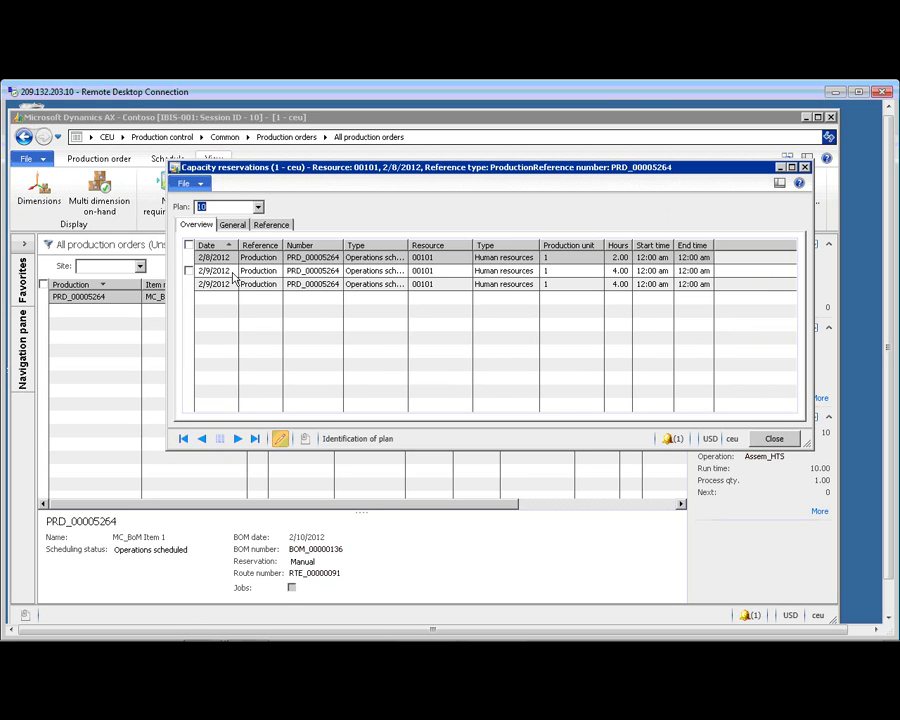
left_click(774, 438)
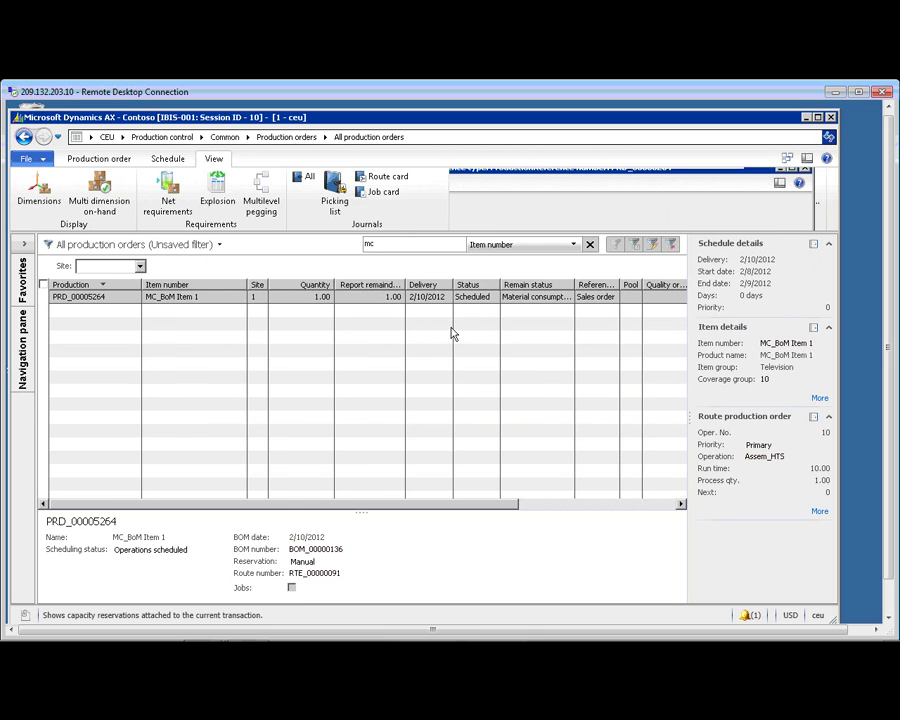